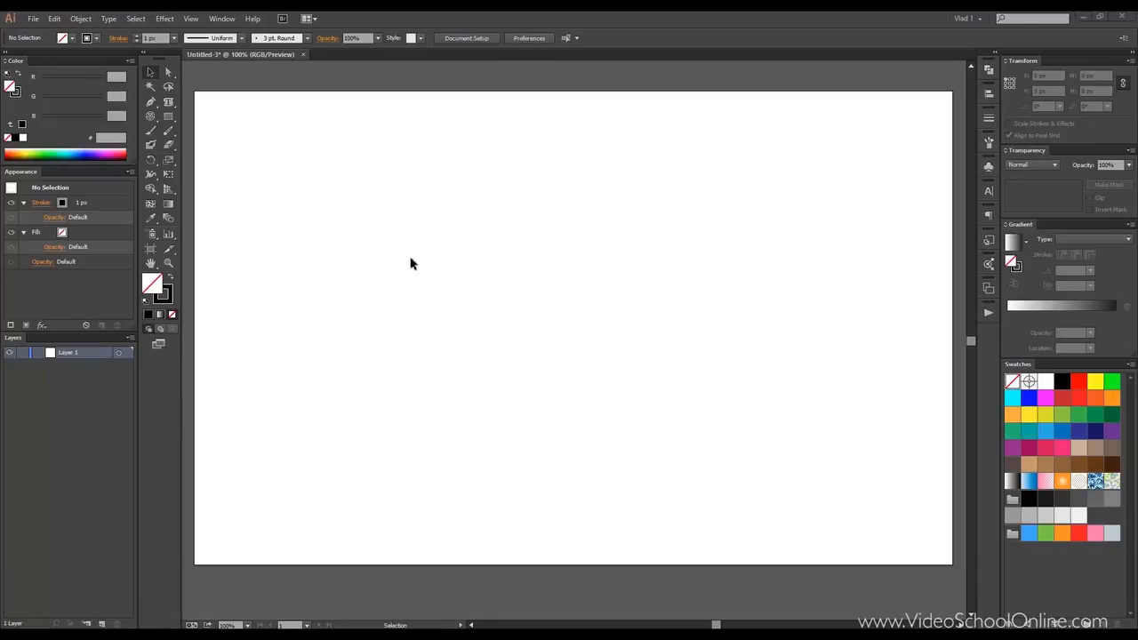
Draw a rectangle about 1111 × 431 px across the upper artboard and a square about 225 px wide below it.
left_click(168, 119)
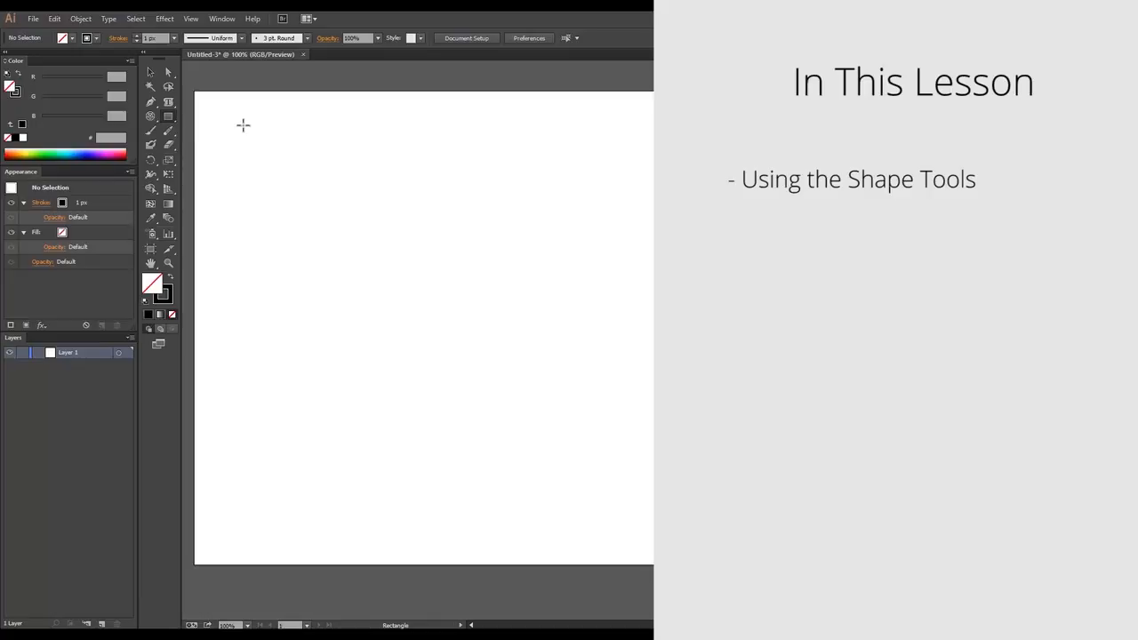
left_click_drag(246, 125, 902, 381)
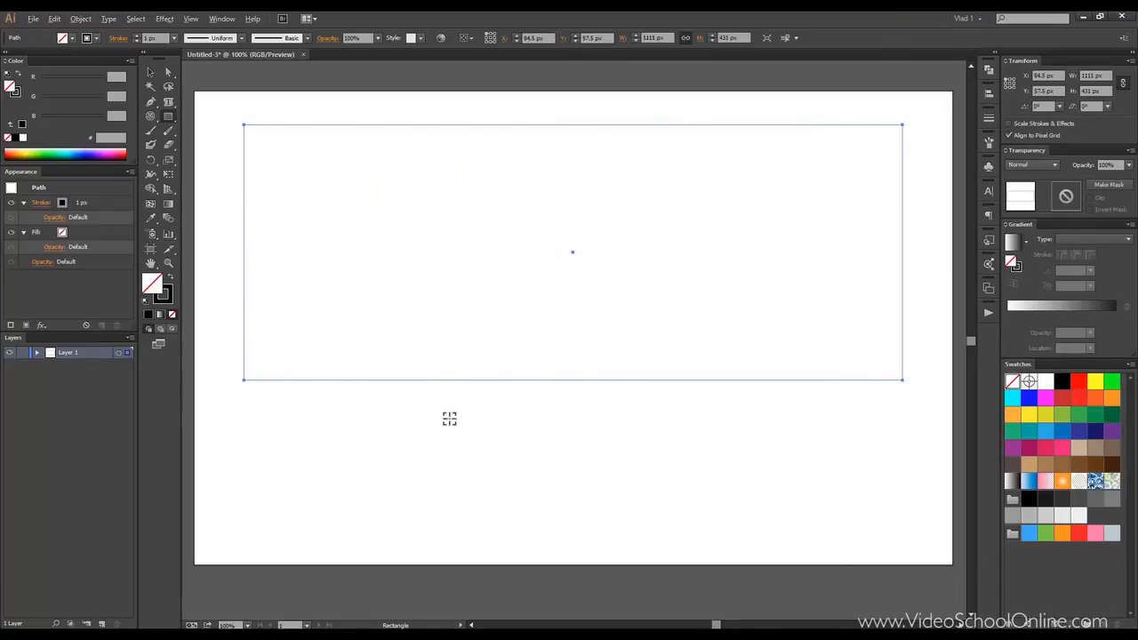
left_click_drag(447, 417, 581, 550)
Move the square into the left part of the large rectangle and deselect it.
left_click(150, 72)
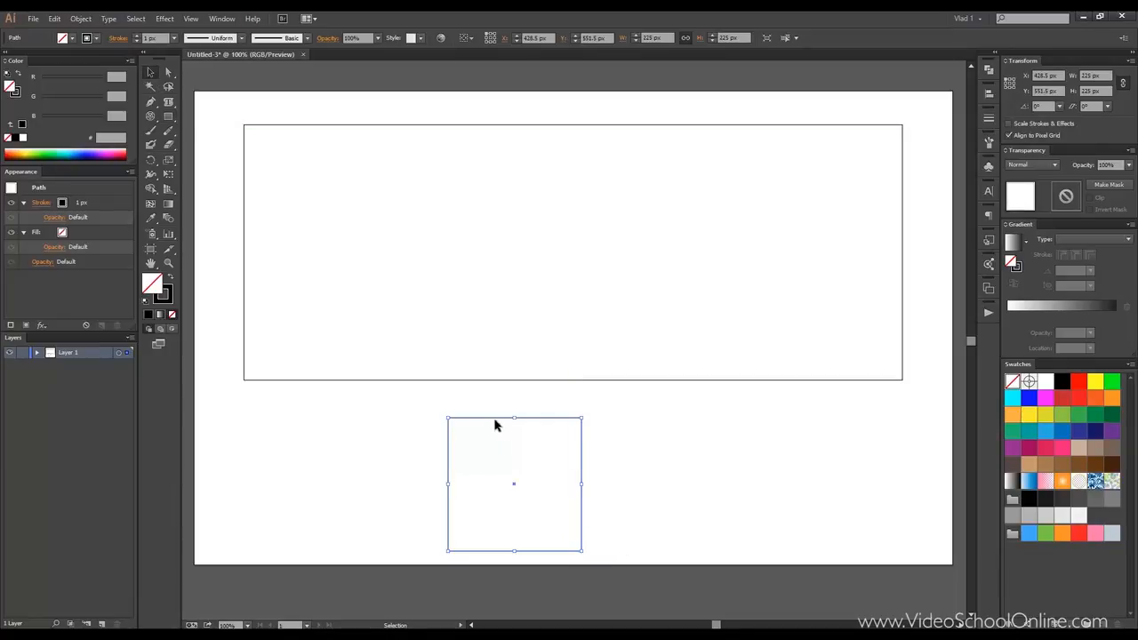
left_click_drag(496, 423, 328, 185)
left_click(329, 489)
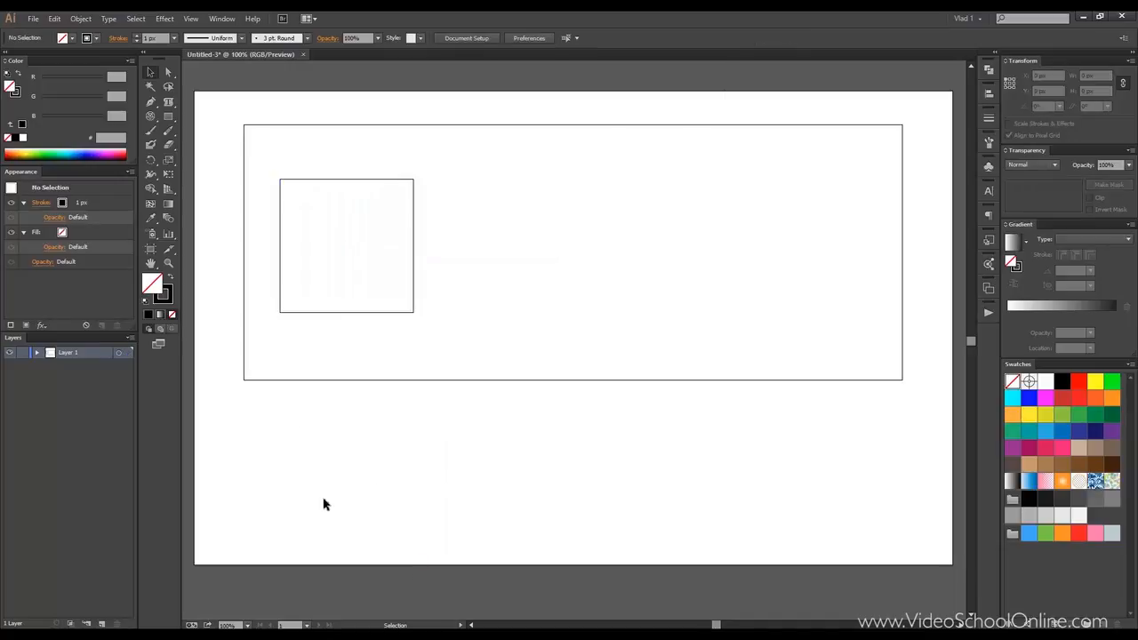
Create a rectangle exactly 200 px wide and 400 px high, using constrained proportions.
left_click(170, 118)
left_click(340, 442)
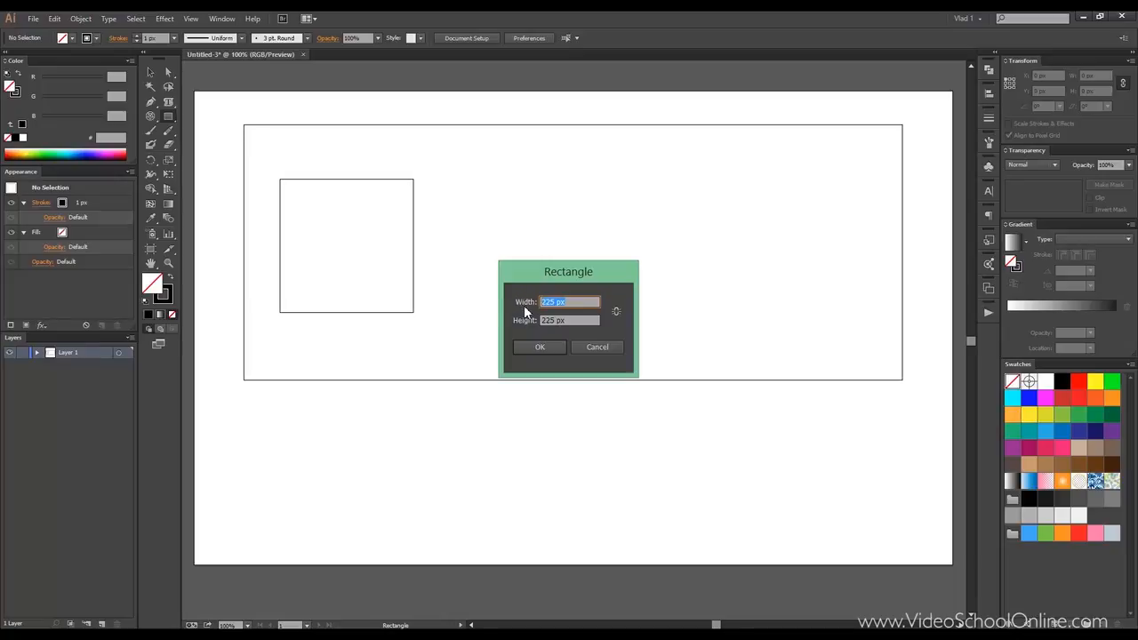
type("100")
key("Tab")
type("2")
left_click(617, 310)
left_click_drag(587, 304, 538, 300)
type("20")
left_click(540, 347)
Move the 200 × 400 px rectangle inside the large rectangle, to the right of the square, and deselect it.
key("v")
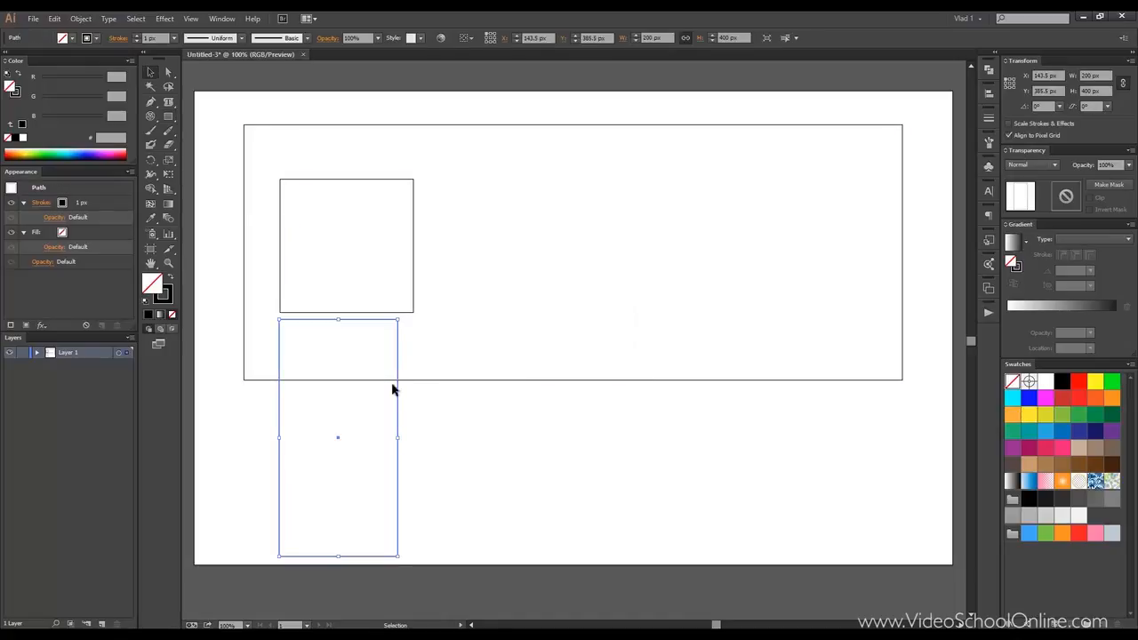
left_click_drag(399, 402, 686, 211)
left_click(562, 495)
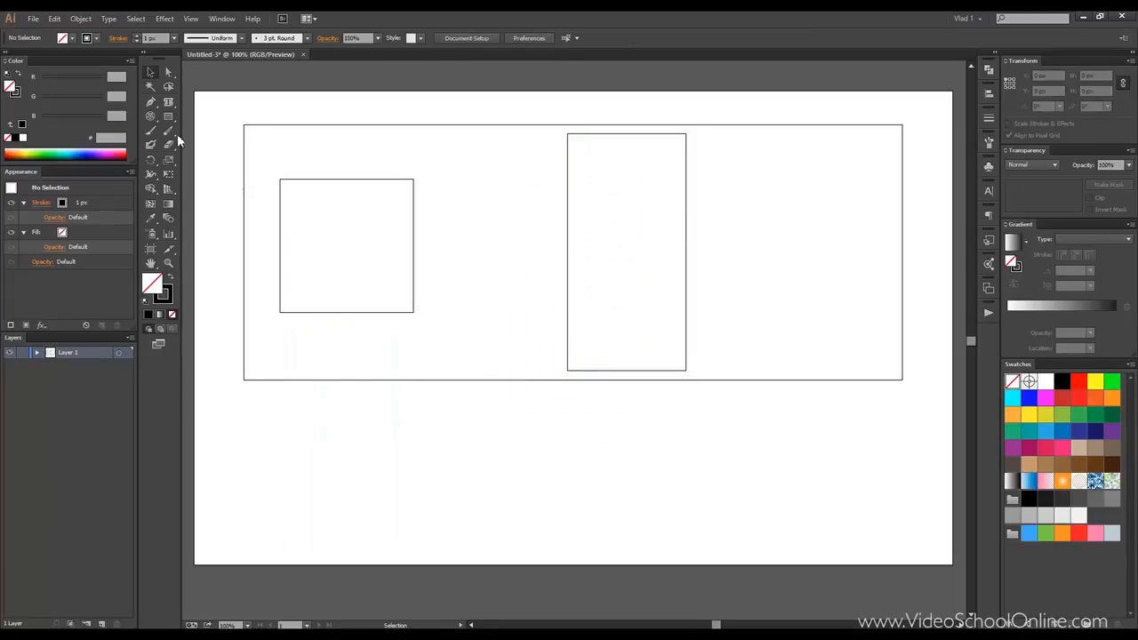
Draw a rounded rectangle about 511 × 213 px below the large rectangle.
left_click_drag(170, 116, 220, 130)
left_click_drag(338, 404, 638, 529)
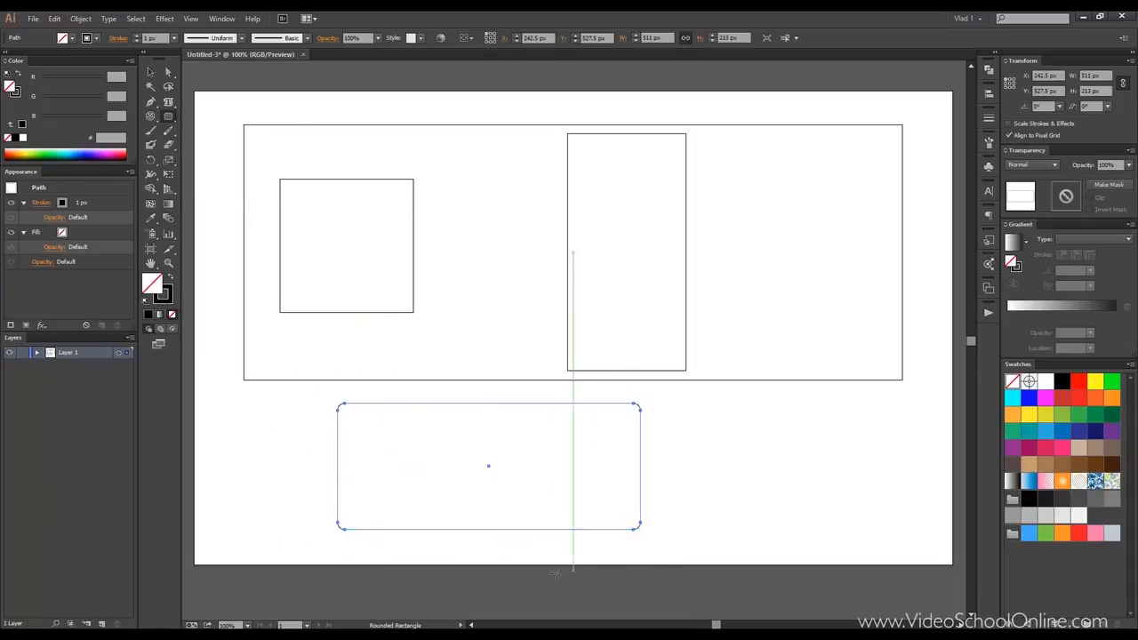
left_click(154, 74)
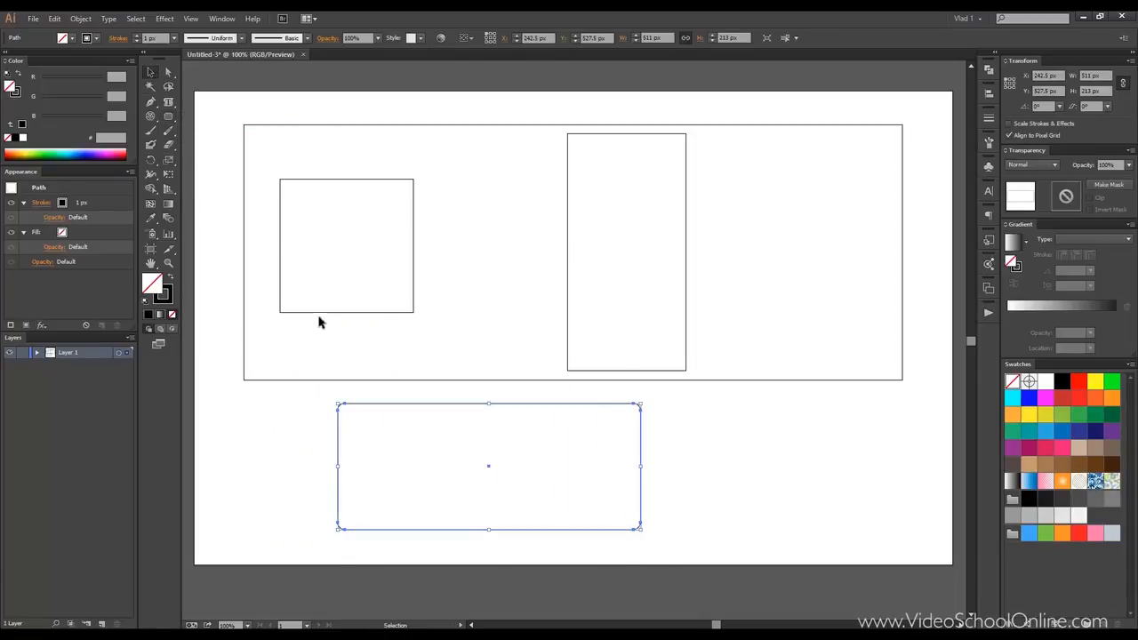
left_click(387, 395)
left_click_drag(382, 383, 348, 380)
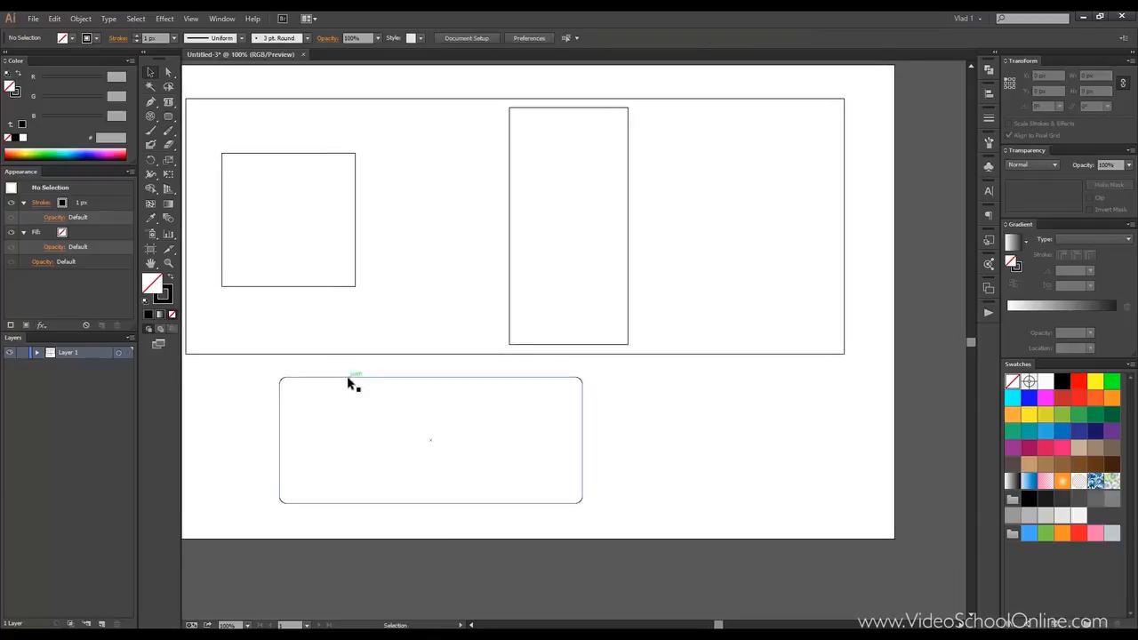
left_click(348, 378)
Create a second rounded rectangle of 511 × 213 px with a 20 px corner radius, overlapping the first one's upper right.
left_click(169, 118)
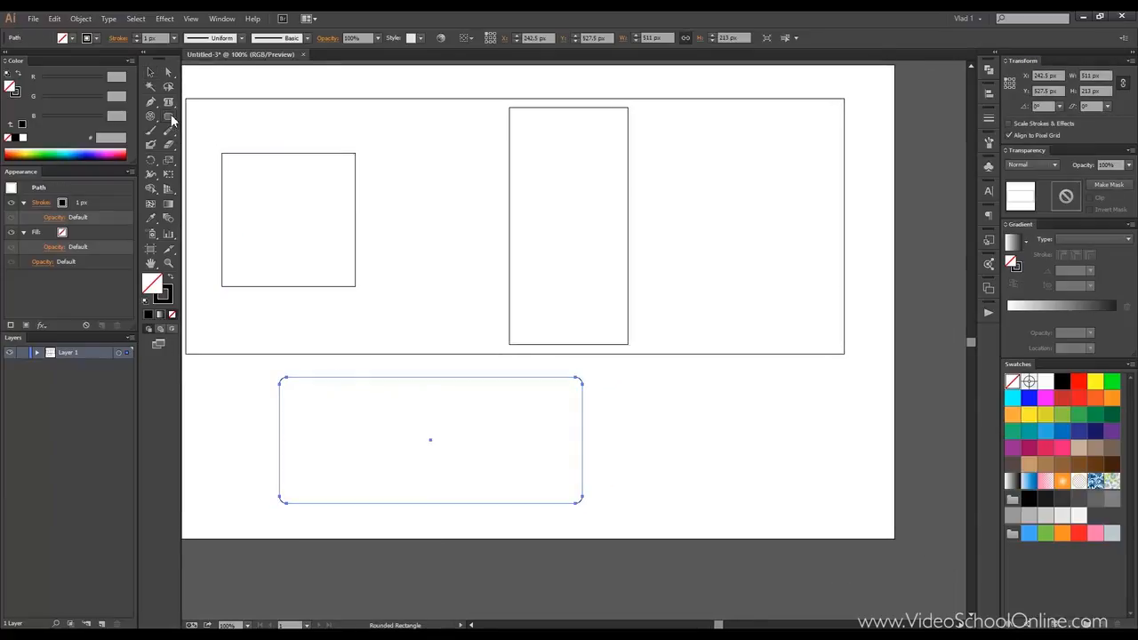
left_click(635, 388)
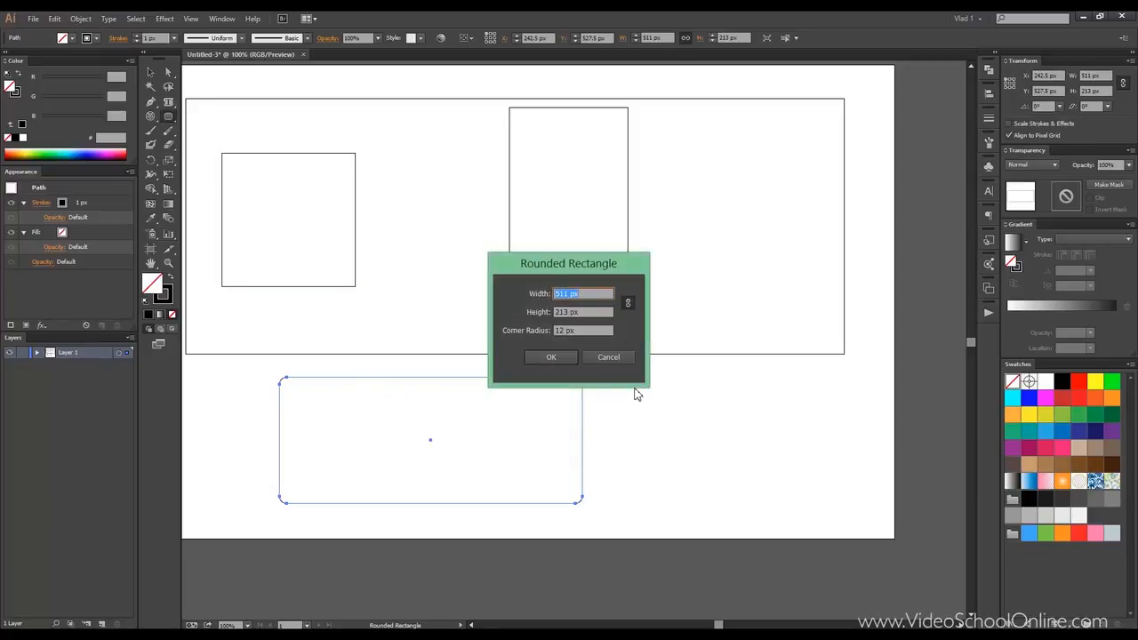
left_click_drag(552, 267, 554, 195)
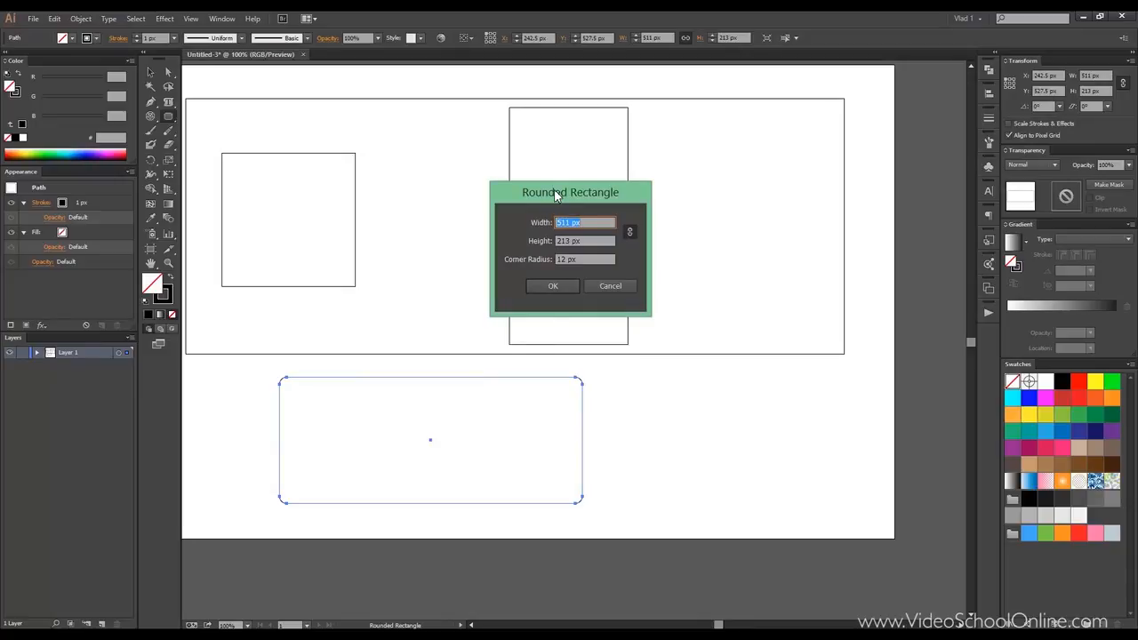
left_click_drag(555, 194, 548, 211)
left_click(581, 276)
key("Up")
key("Up")
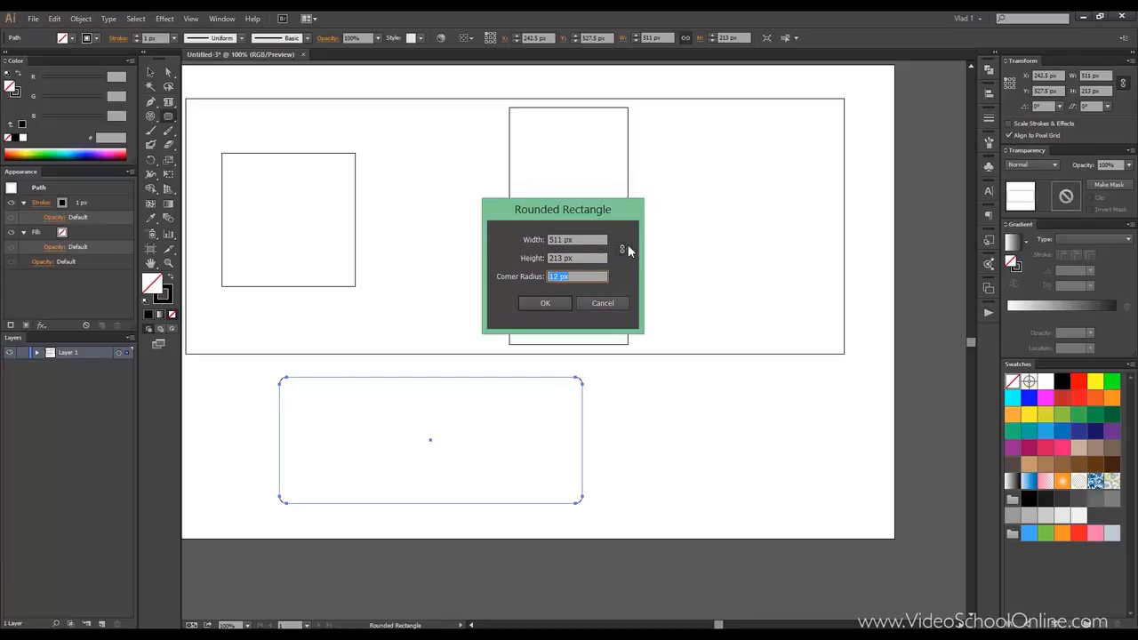
left_click_drag(601, 224, 603, 191)
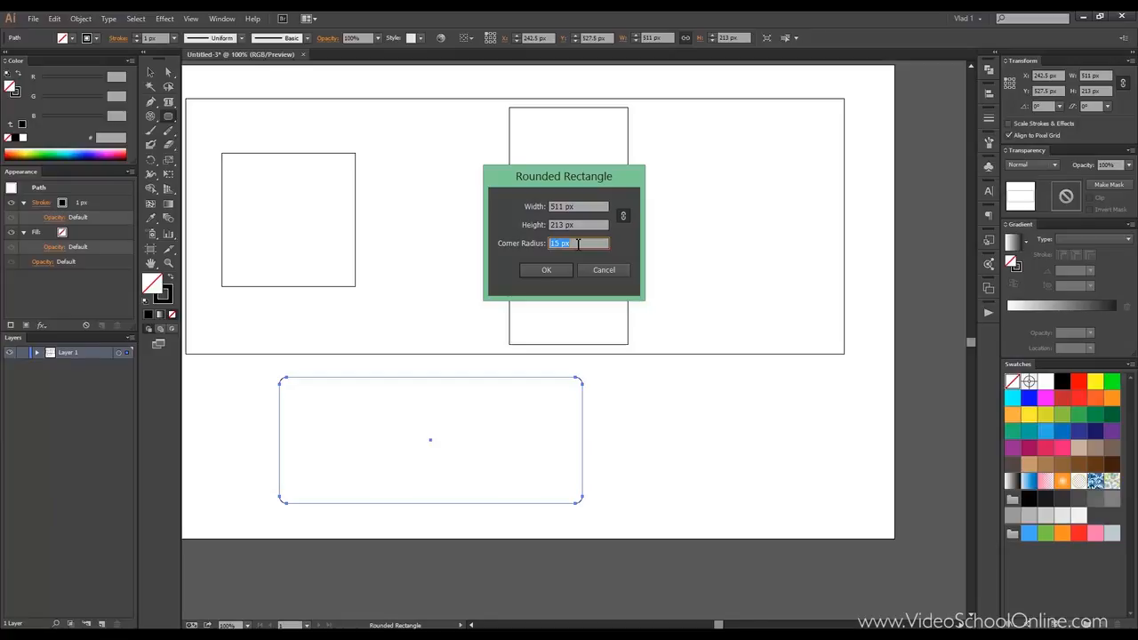
left_click(546, 269)
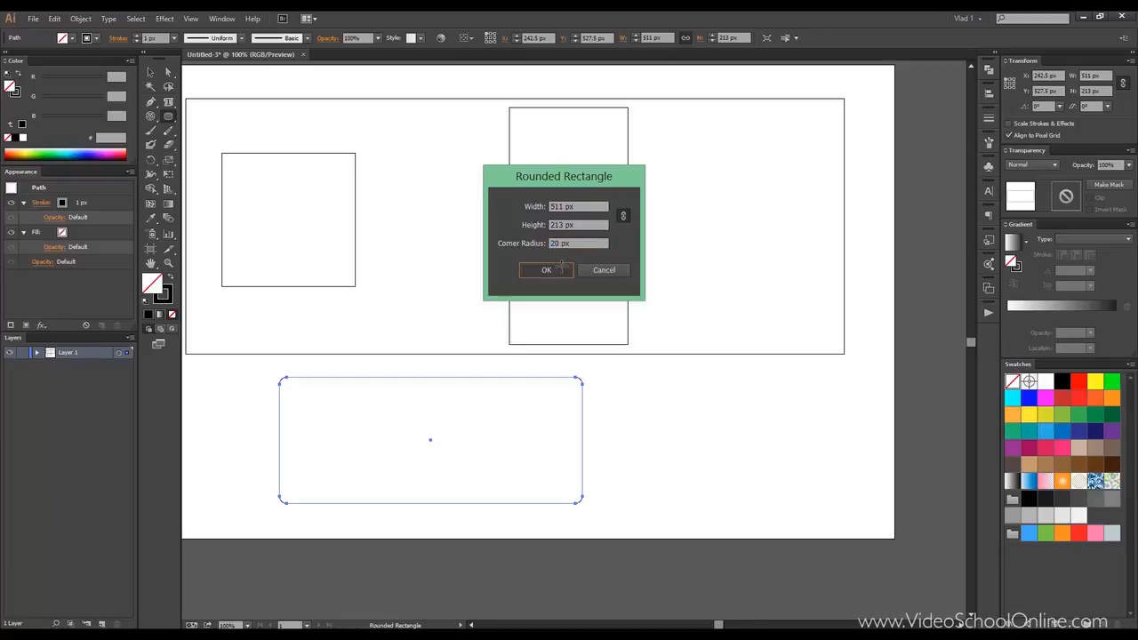
Delete all the rectangles and rounded rectangles from the artboard.
left_click(150, 72)
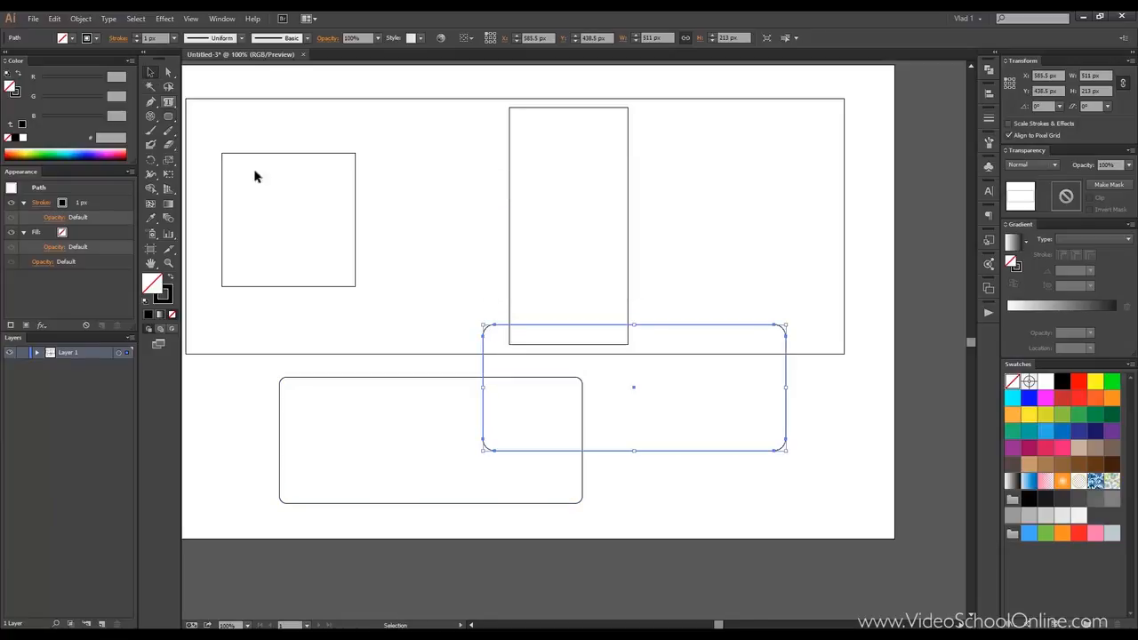
left_click(445, 366)
left_click_drag(435, 348, 471, 375)
left_click_drag(207, 109, 941, 548)
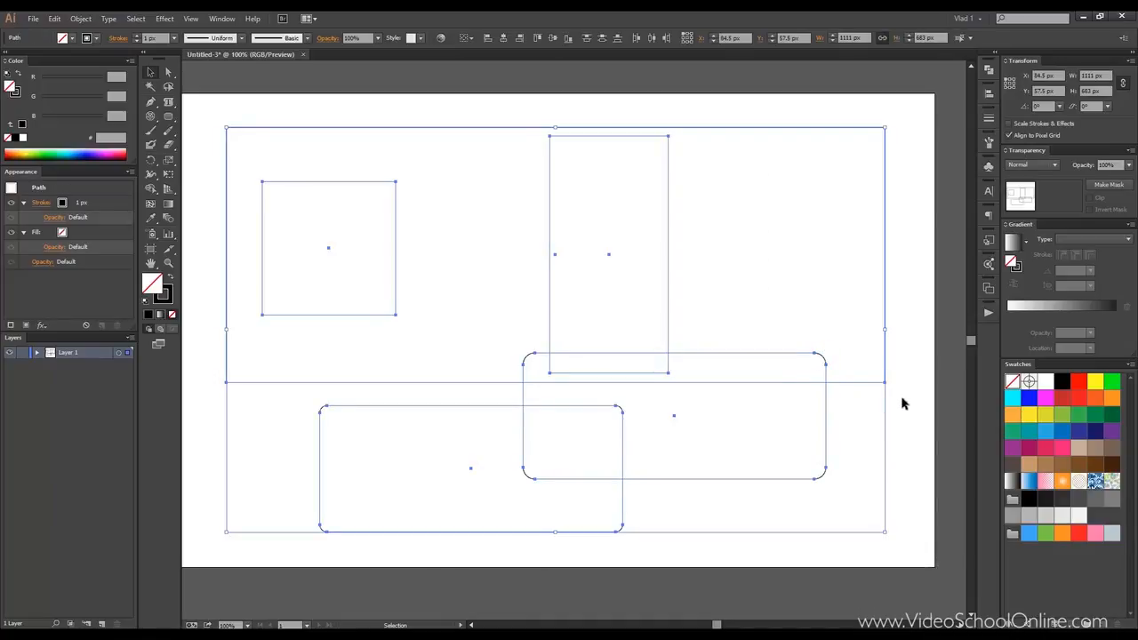
key("Delete")
key("h")
left_click_drag(419, 350, 438, 357)
key("v")
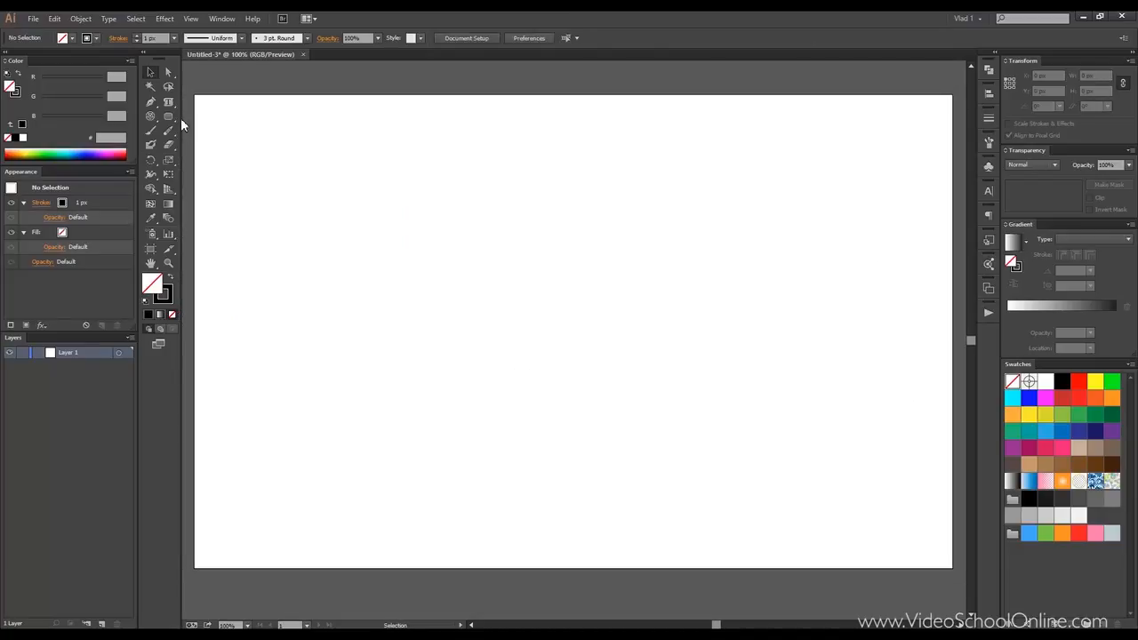
Draw a wide ellipse in the upper artboard and a circle about 240 px in diameter to its right.
left_click_drag(174, 113, 213, 146)
left_click_drag(285, 133, 626, 251)
left_click_drag(695, 153, 838, 295)
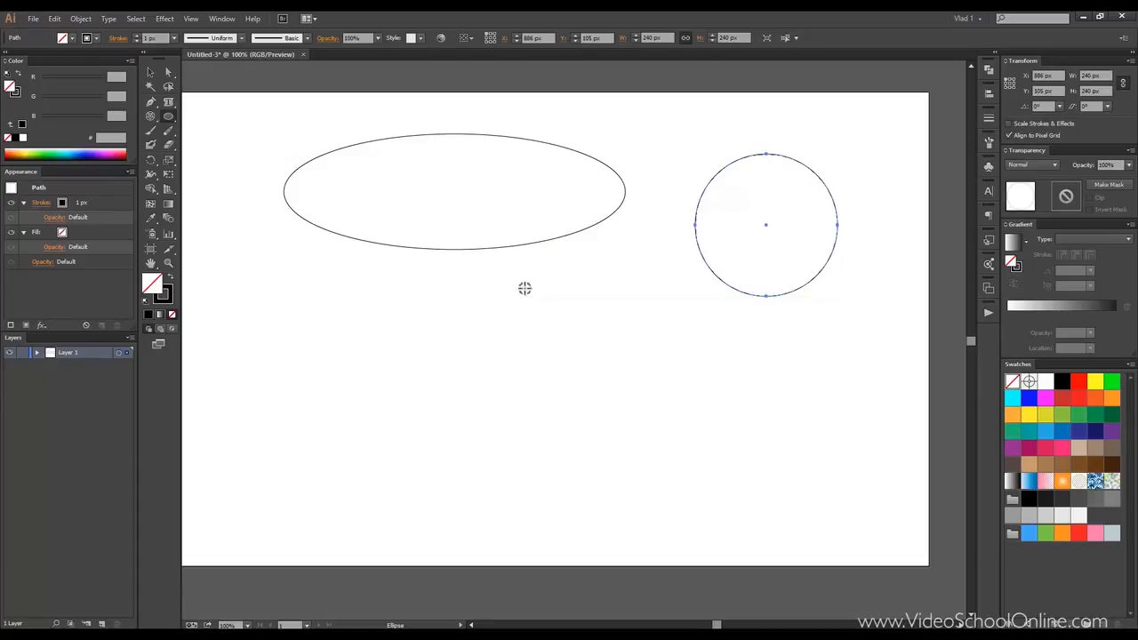
left_click(524, 288)
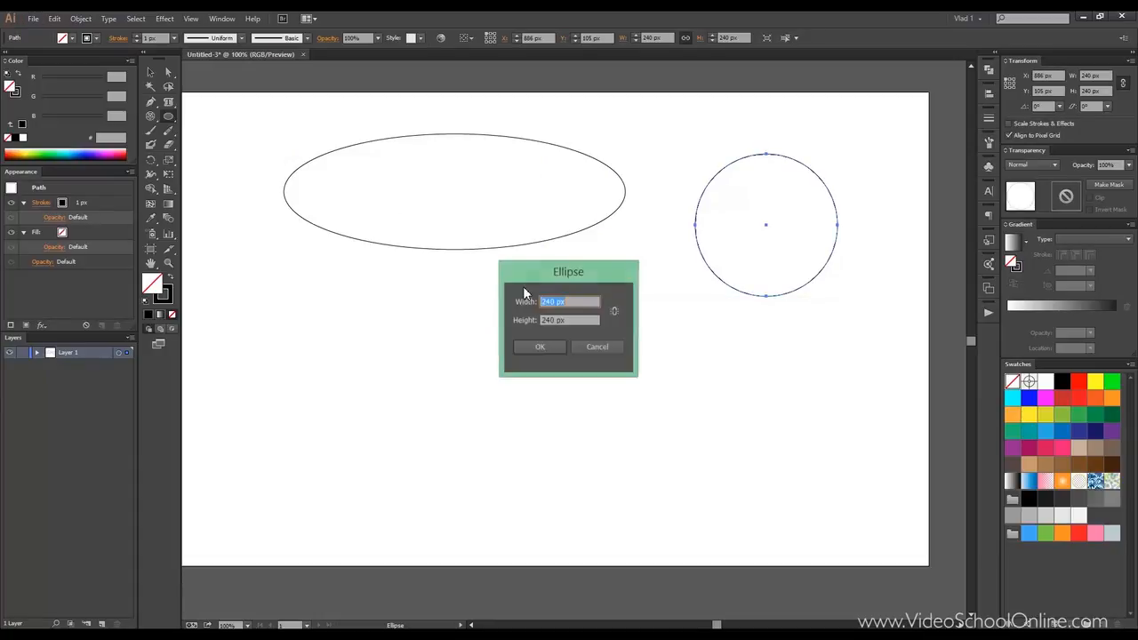
left_click(602, 346)
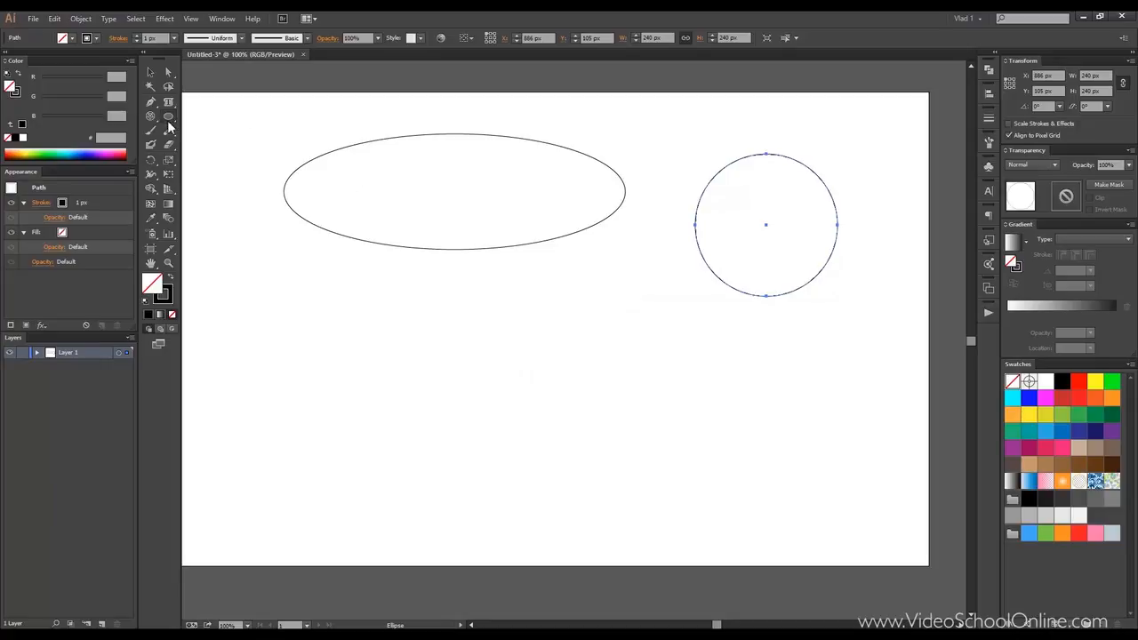
Draw a hexagon about 295 × 260 px overlapping the lower edge of the ellipse.
left_click_drag(168, 122, 218, 159)
left_click_drag(500, 260, 453, 186)
left_click_drag(379, 172, 481, 187)
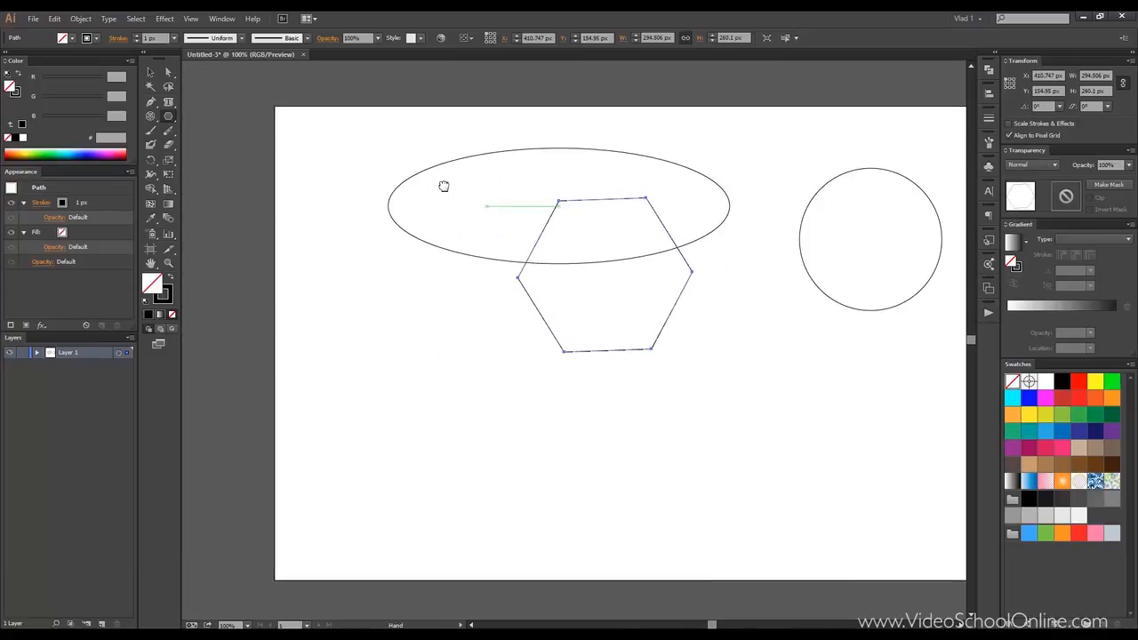
Create a 12-sided polygon with a radius of 147.3397 px to the left of the hexagon.
left_click(323, 196)
left_click(544, 320)
left_click(544, 320)
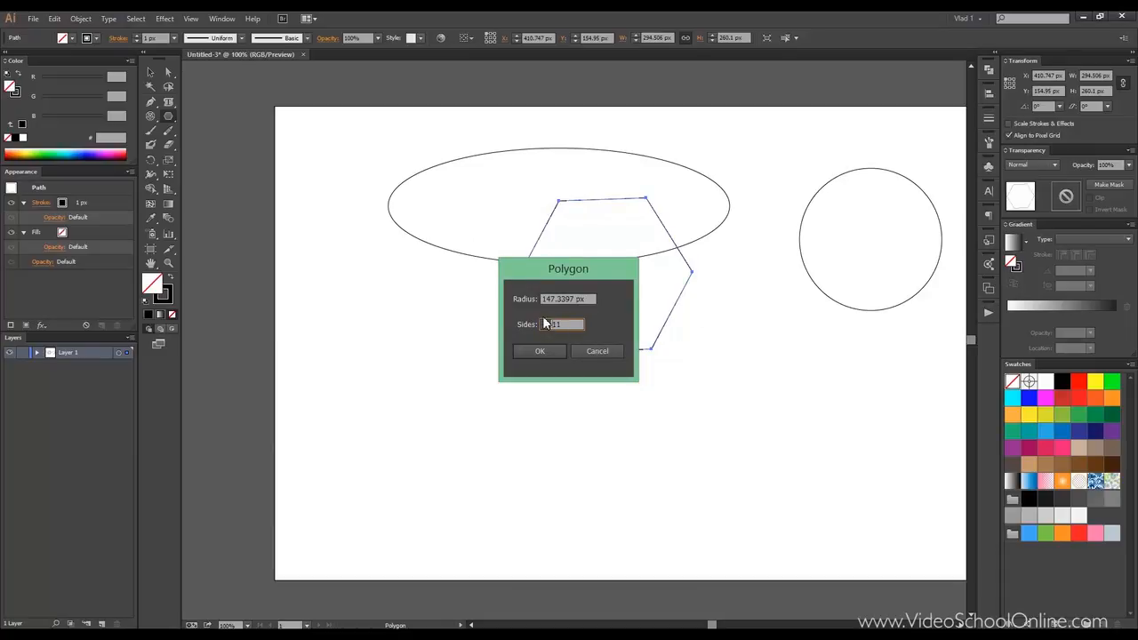
key("Return")
Move the 12-sided polygon down beside the hexagon, below the ellipse, and deselect it.
left_click(150, 72)
left_click_drag(361, 120, 436, 275)
left_click(488, 305)
left_click_drag(488, 305, 373, 284)
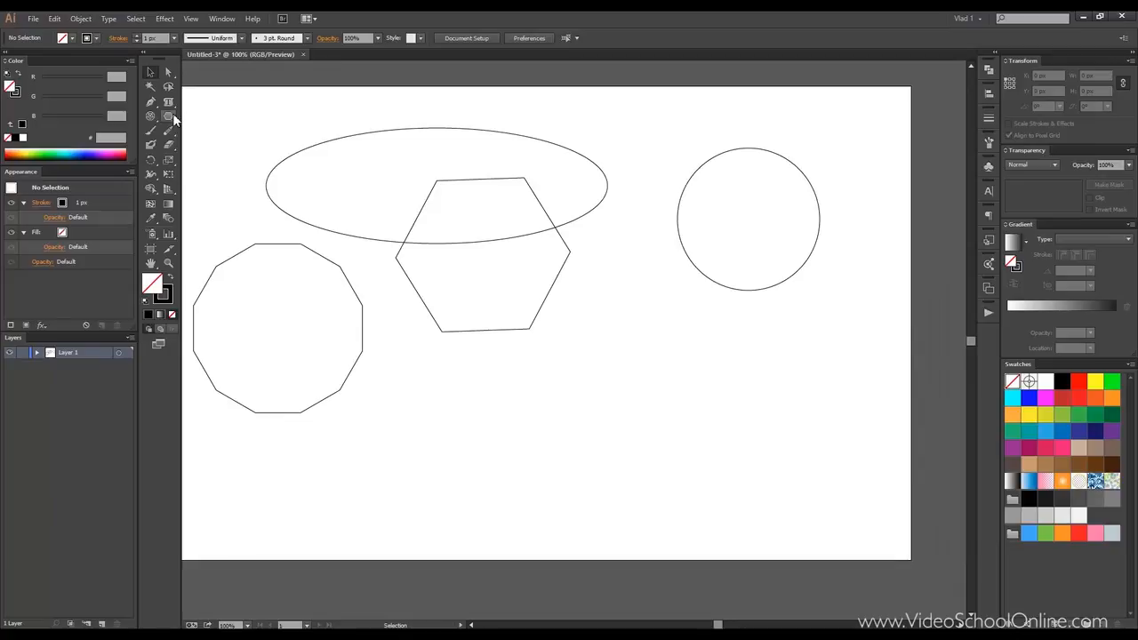
Draw a five-pointed star about 170 × 167 px to the lower right of the hexagon.
left_click_drag(171, 113, 243, 172)
left_click_drag(561, 257, 435, 208)
left_click_drag(475, 266, 516, 308)
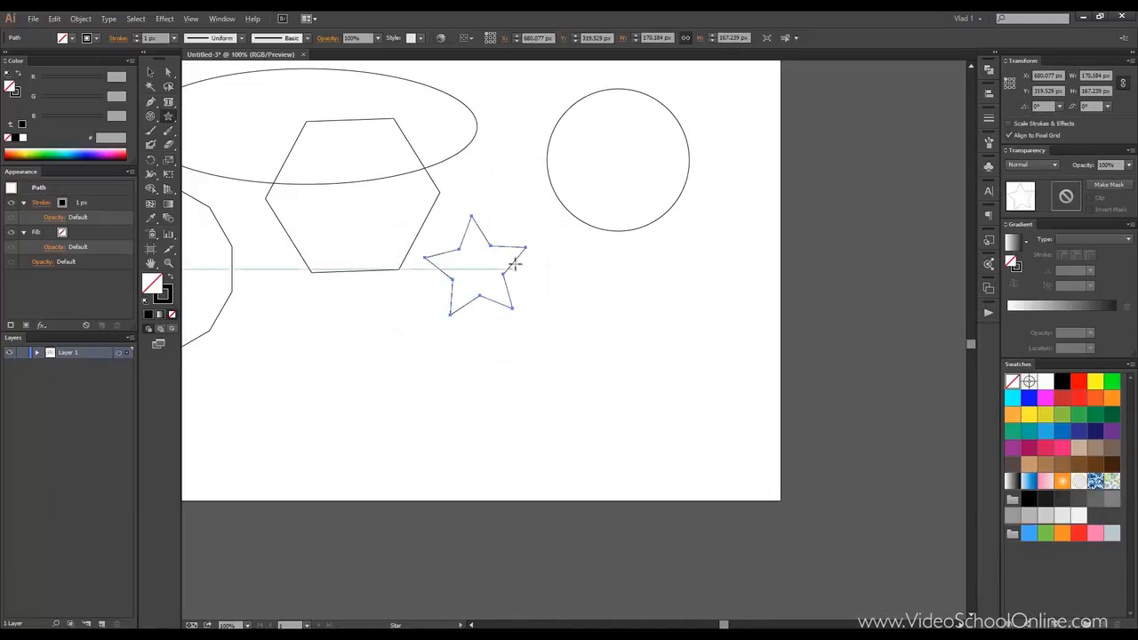
Create an eight-pointed star with radii of 89.9389 px and 44.9694 px to the right of the five-pointed star.
left_click(587, 269)
left_click(570, 337)
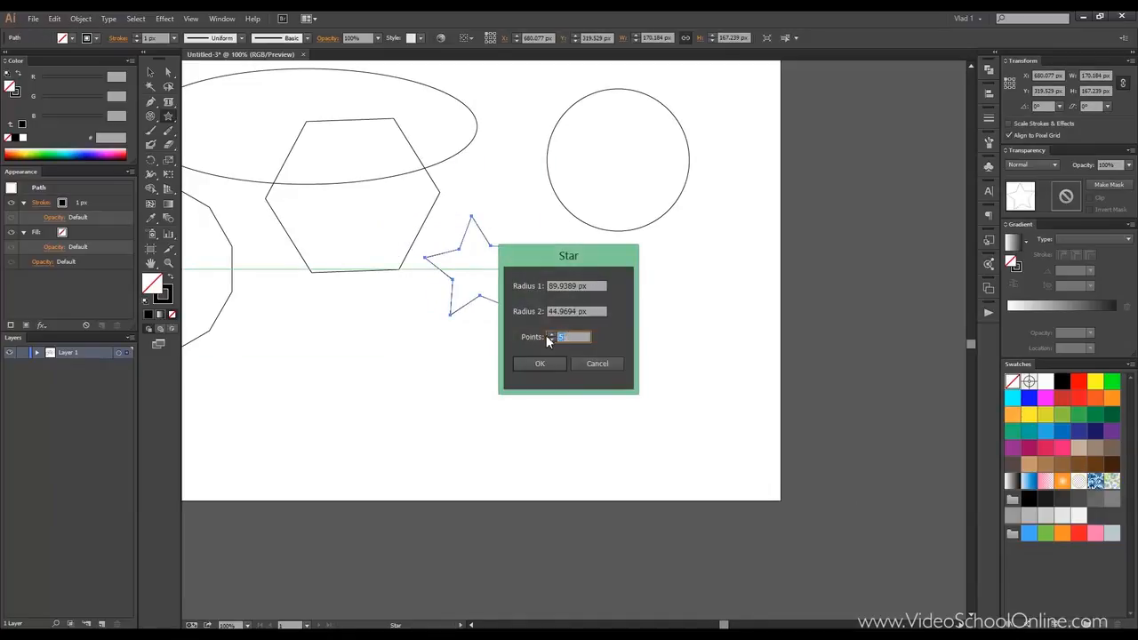
type("9")
left_click(551, 339)
left_click(540, 364)
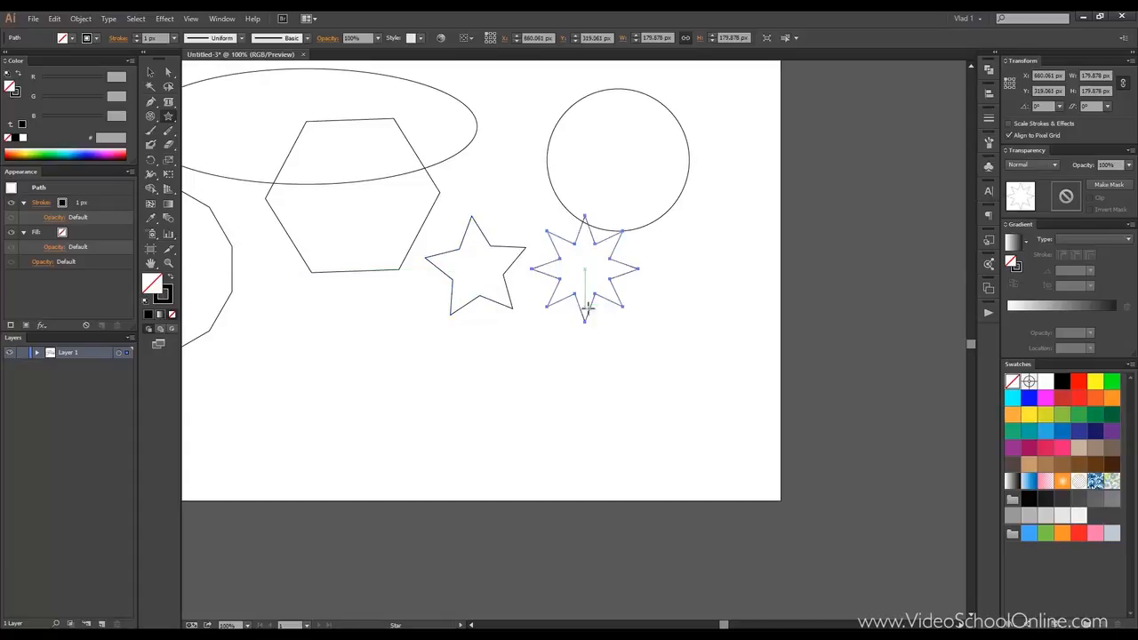
left_click(153, 72)
key("space")
left_click_drag(427, 233, 520, 237)
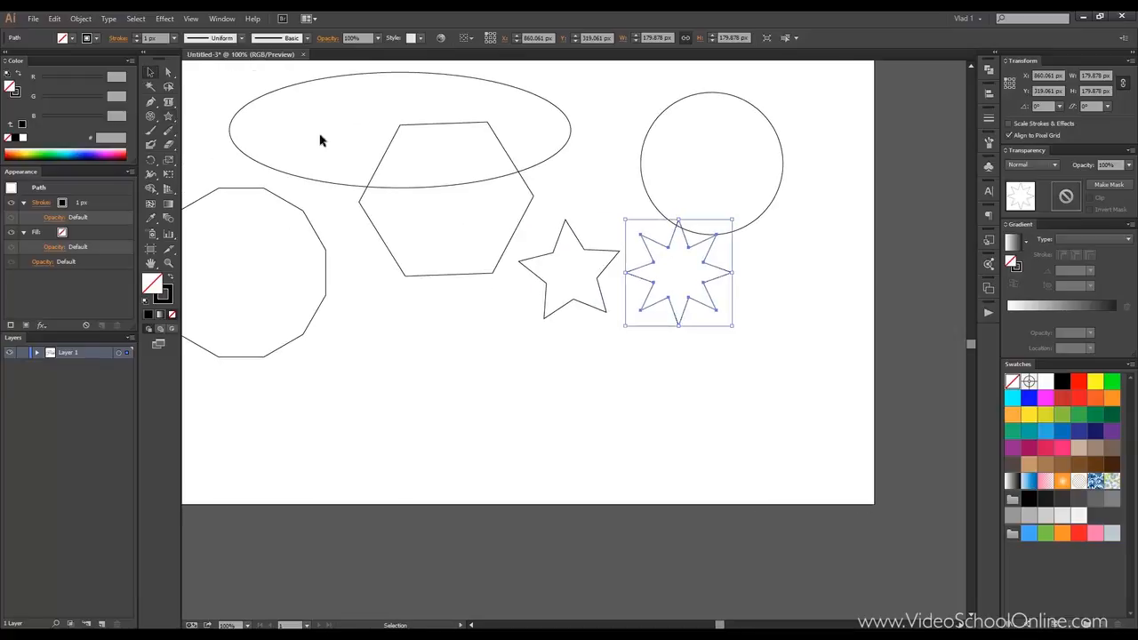
Dismiss the mail notification and start a star about 346 px wide below the hexagon, varying its number of points.
left_click(171, 120)
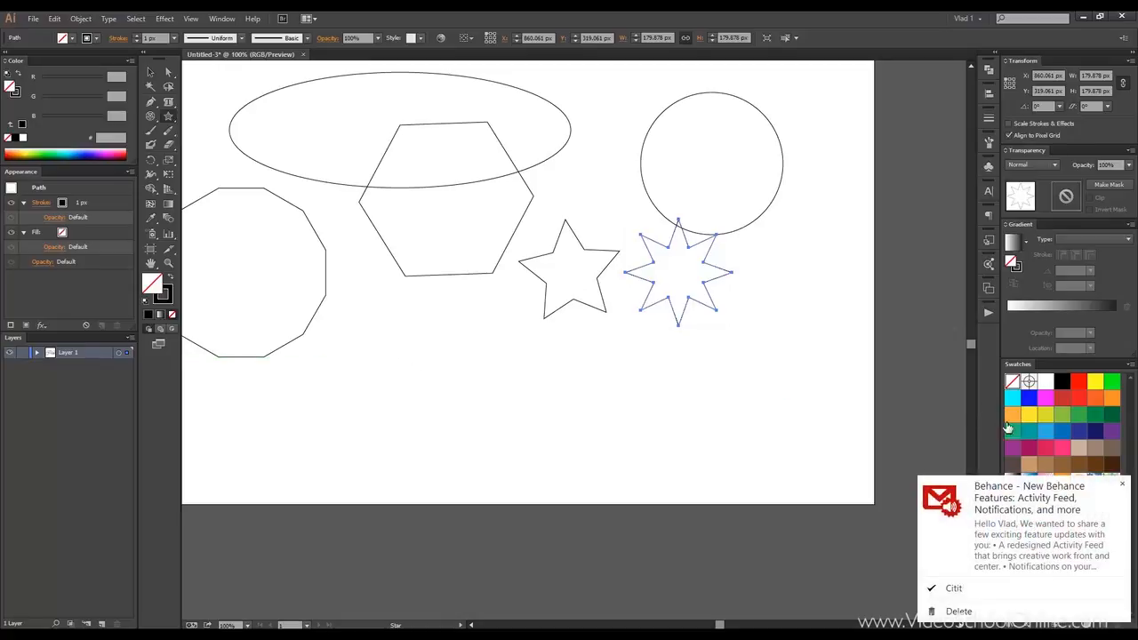
left_click(1121, 484)
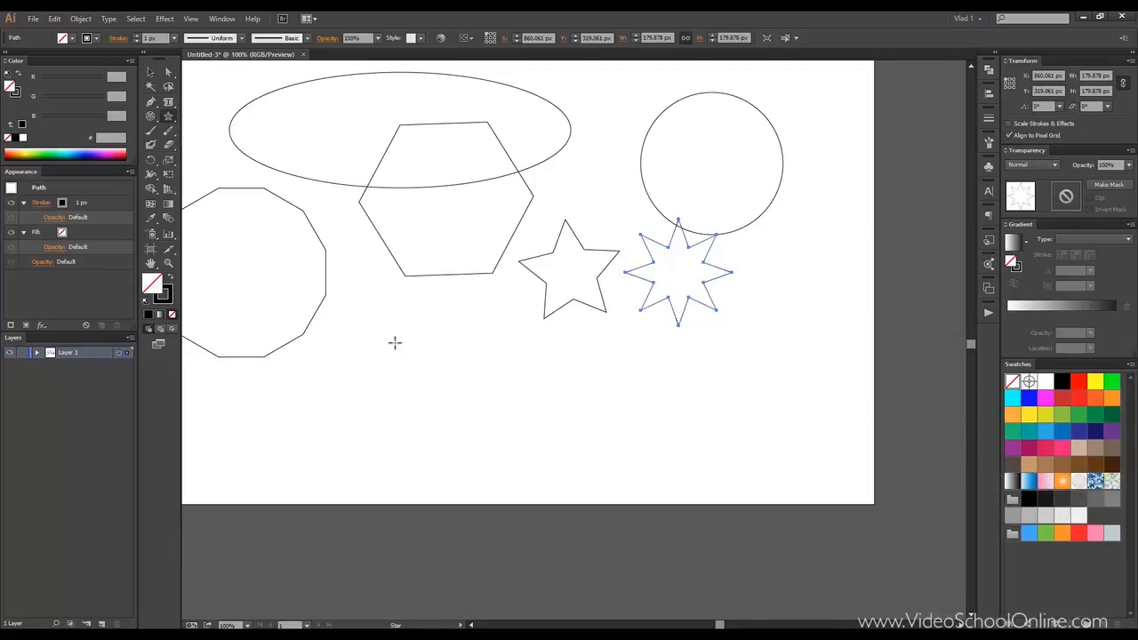
left_click_drag(393, 336, 456, 418)
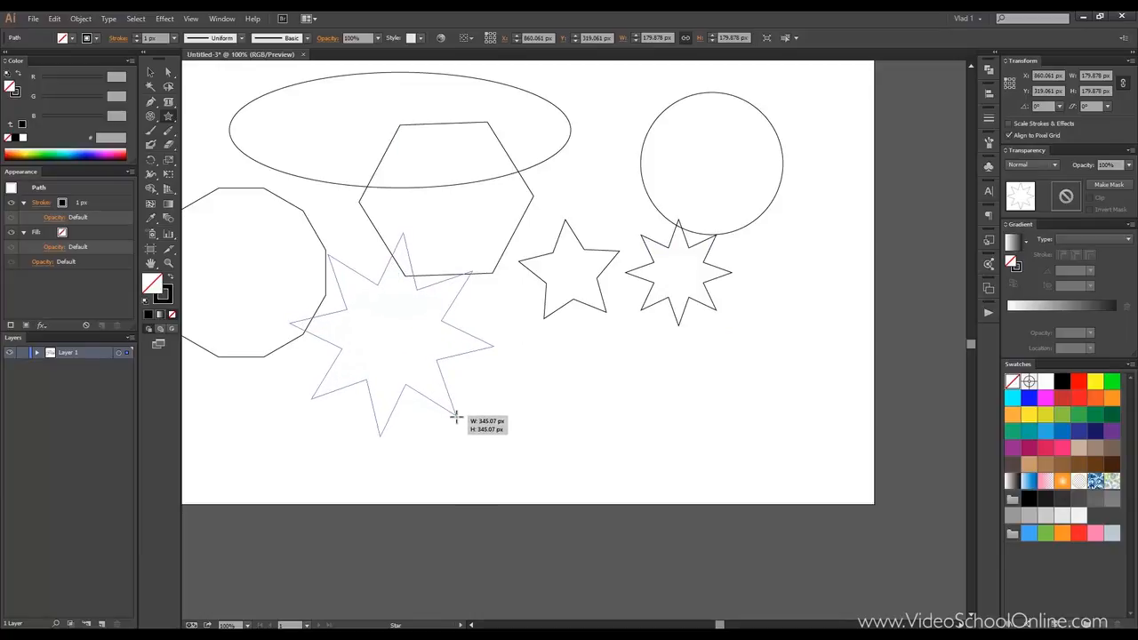
key("Up")
key("Up")
key("Down")
key("Down")
key("Down")
key("Down")
key("Down")
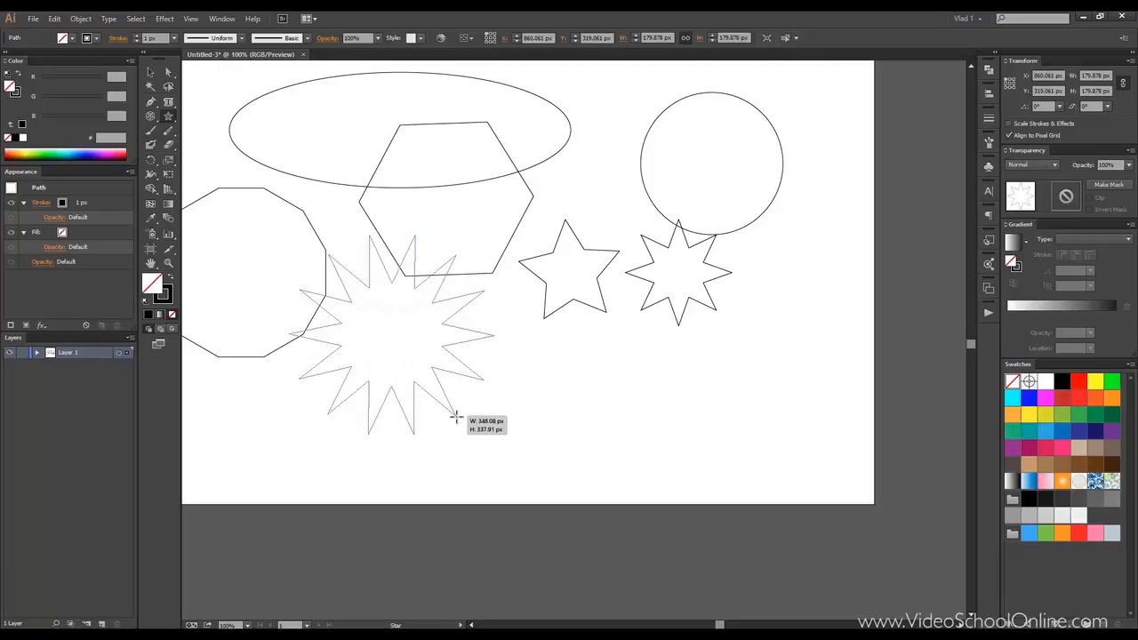
Adjust the star's inner radius, size and point count to form a small badge with many shallow points.
mouse_move(432, 386)
left_mouse_down()
mouse_move(453, 420)
mouse_move(411, 360)
mouse_move(469, 444)
mouse_move(405, 353)
mouse_move(462, 437)
mouse_move(418, 356)
mouse_move(456, 396)
mouse_move(426, 366)
left_mouse_up()
key("Up")
key("Up")
key("Up")
key("Up")
key("Up")
key("Up")
key("Up")
key("Up")
key("Up")
key("Up")
key("Up")
key("Up")
key("Up")
key("Up")
key("Up")
key("Down")
key("Down")
key("Down")
key("Down")
key("Down")
key("Down")
key("Down")
key("Down")
key("Down")
key("Down")
key("Down")
key("Down")
key("Down")
key("Down")
key("Down")
key("Down")
key("Down")
key("Down")
key("Down")
key("Down")
key("Down")
key("Down")
key("Down")
key("Down")
key("Down")
key("Up")
key("Up")
key("Up")
key("Up")
key("Up")
key("Up")
key("Up")
key("Up")
Move the shallow-pointed badge to the right of the eight-pointed star and deselect it.
left_click(150, 72)
left_click(411, 313)
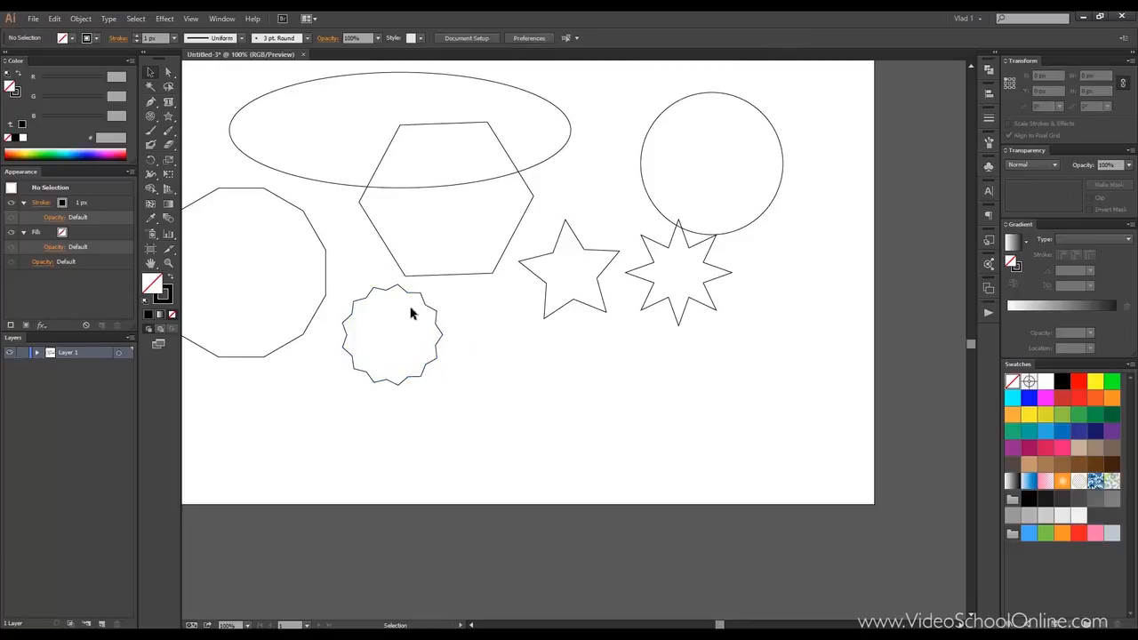
left_click_drag(437, 315, 848, 264)
left_click(714, 261)
left_click(727, 254)
left_click(794, 256)
left_click_drag(797, 223, 792, 247)
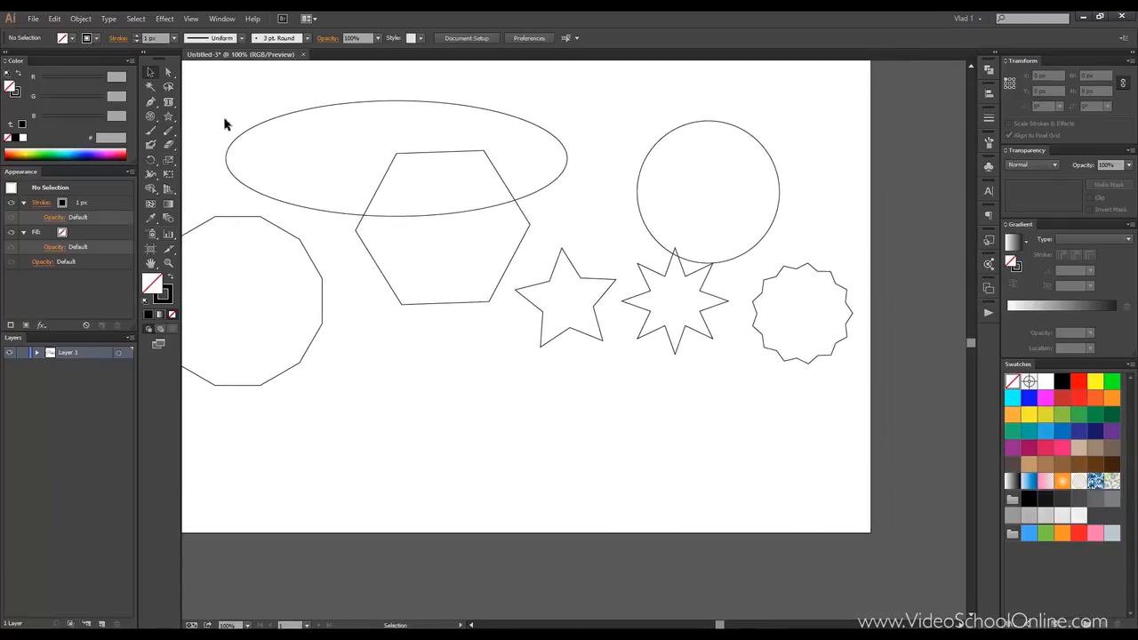
Draw a flare about 529 px wide over the twelve-sided polygon's edge and move it below the hexagon.
left_click(168, 117)
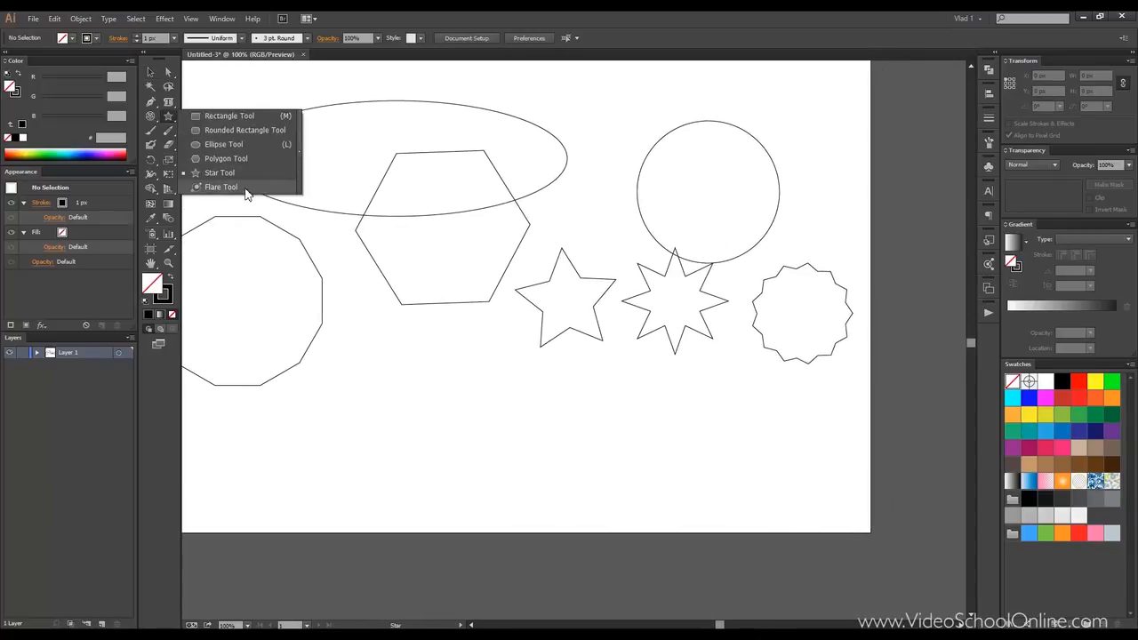
left_click_drag(285, 247, 337, 206)
left_click_drag(404, 310, 430, 338)
key("v")
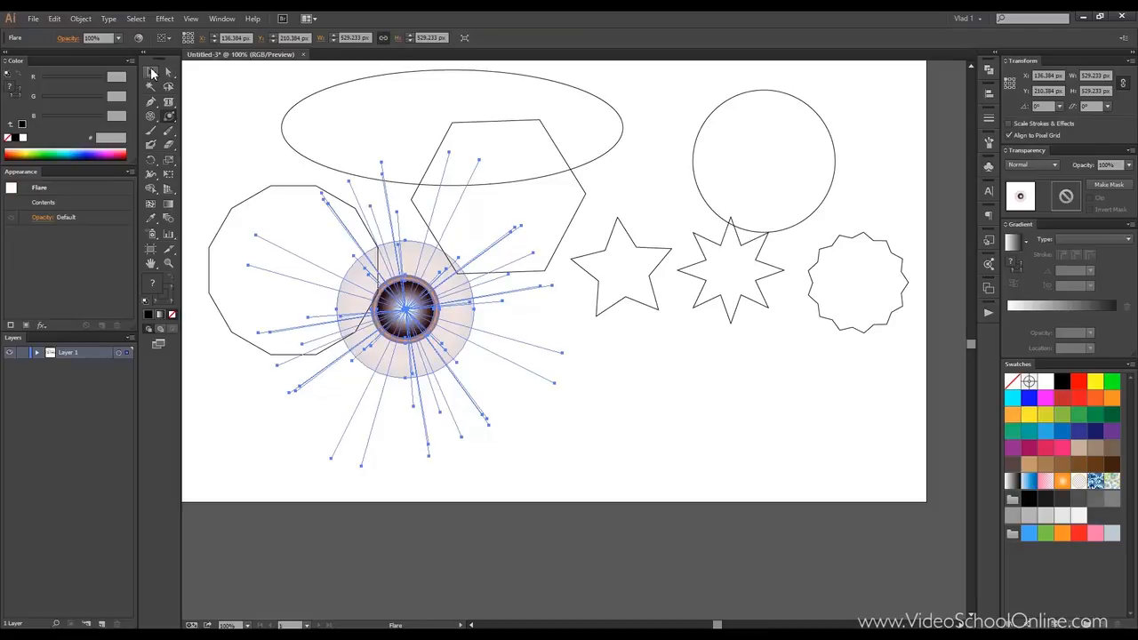
left_click_drag(246, 134, 261, 188)
left_click_drag(416, 372, 459, 418)
left_click(508, 418)
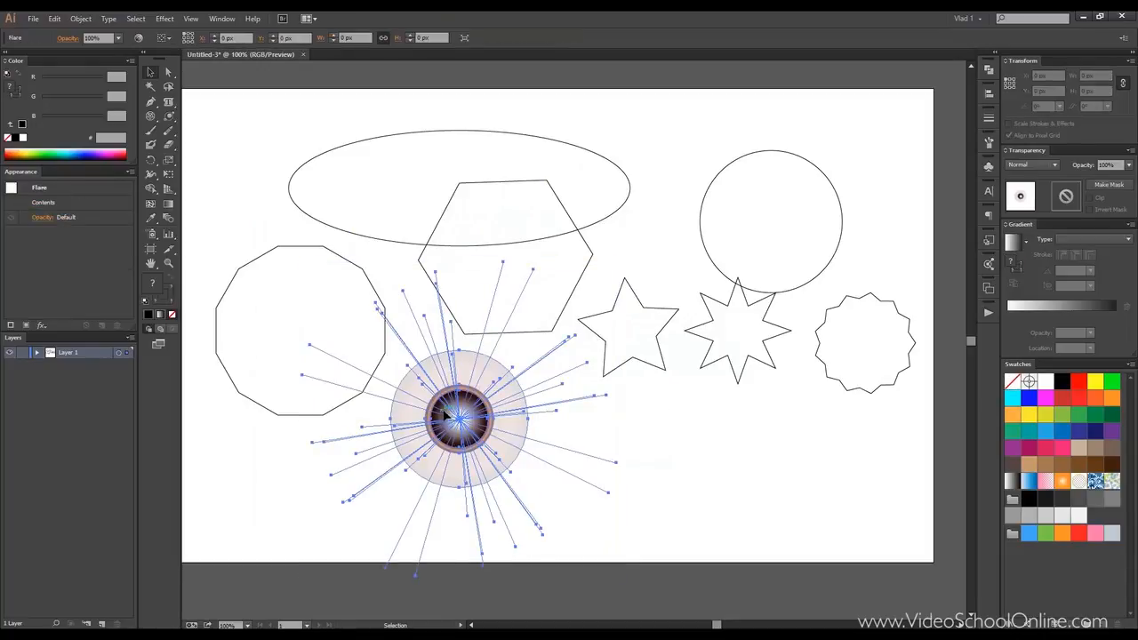
Add rings to the flare ending just beyond the circle's upper edge, then deselect the flare.
left_click(169, 117)
mouse_move(696, 138)
left_mouse_down()
mouse_move(702, 149)
mouse_move(744, 122)
mouse_move(872, 157)
left_mouse_up()
left_click(150, 72)
left_click(751, 172)
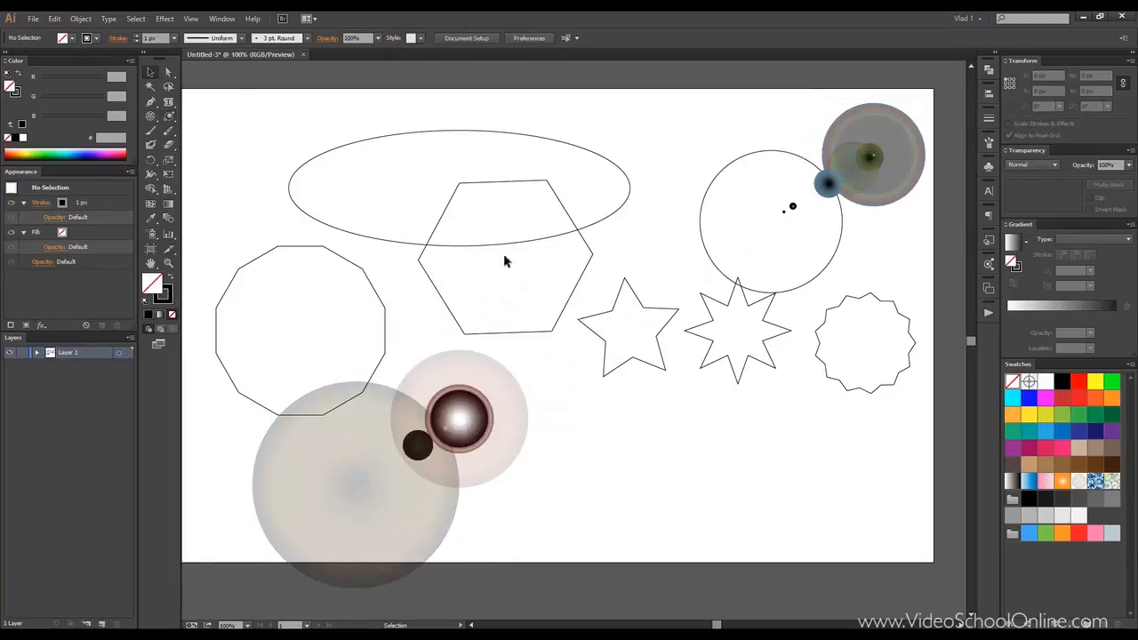
Clear all artwork and draw a new flare near the artboard's upper-left corner, its rings extending rightward to about 1402 px overall width.
left_click_drag(212, 110, 890, 514)
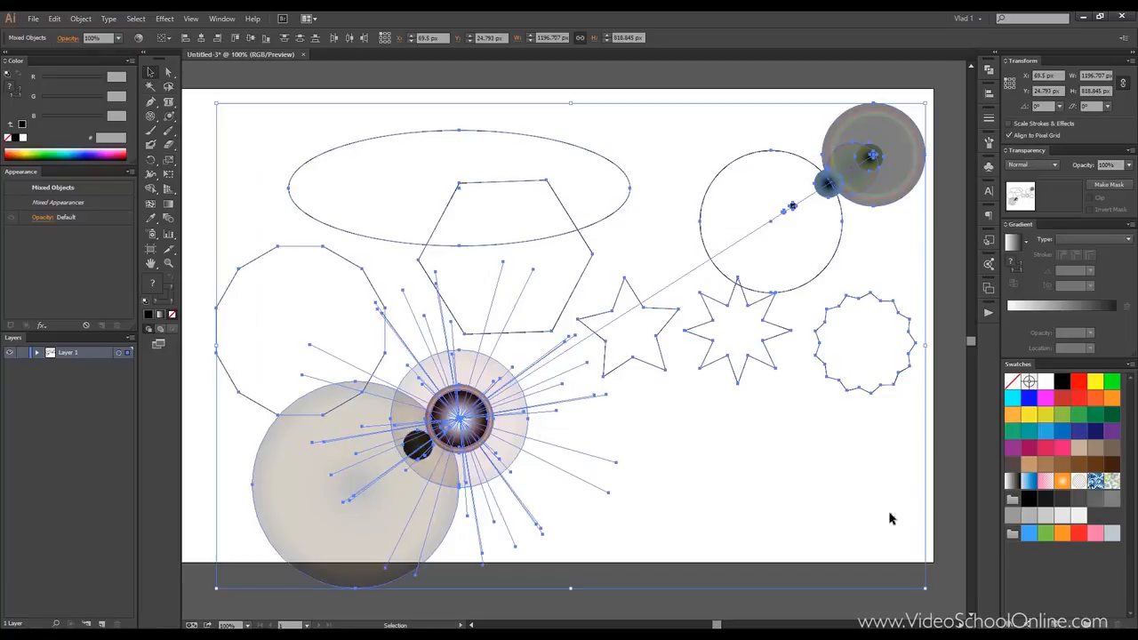
key("Delete")
left_click(169, 118)
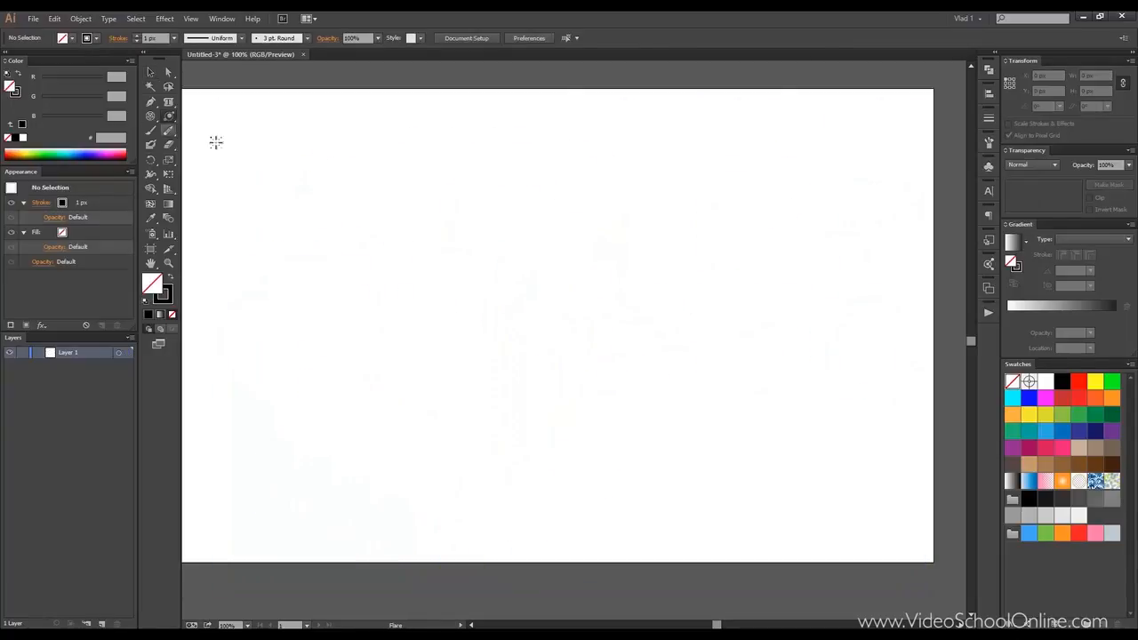
left_click_drag(320, 197, 352, 222)
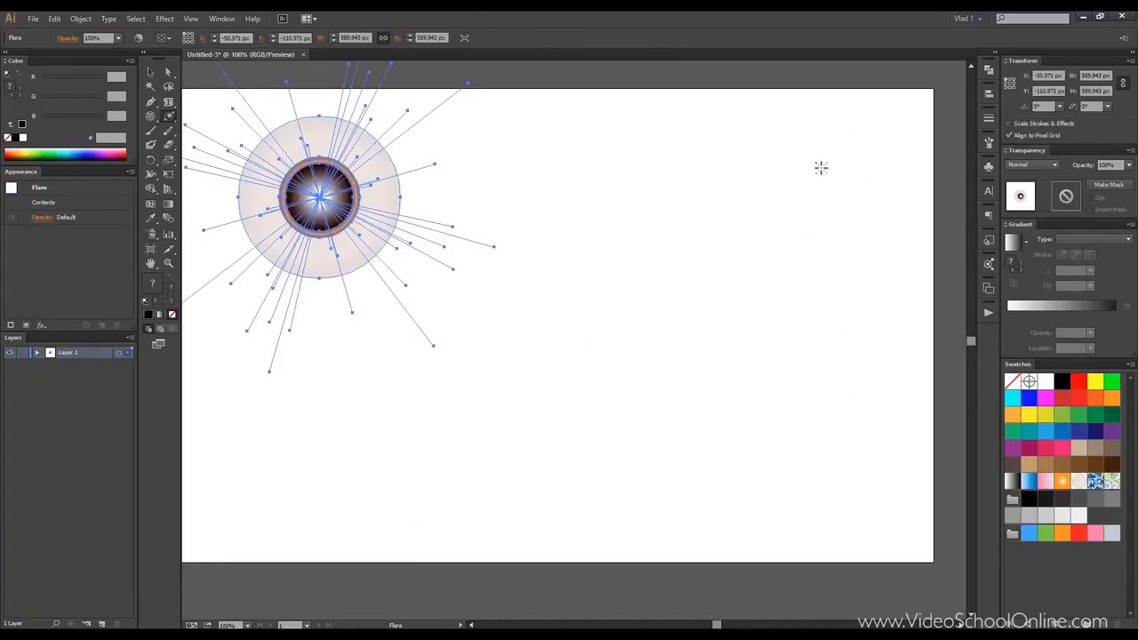
left_click_drag(820, 167, 838, 191)
key("v")
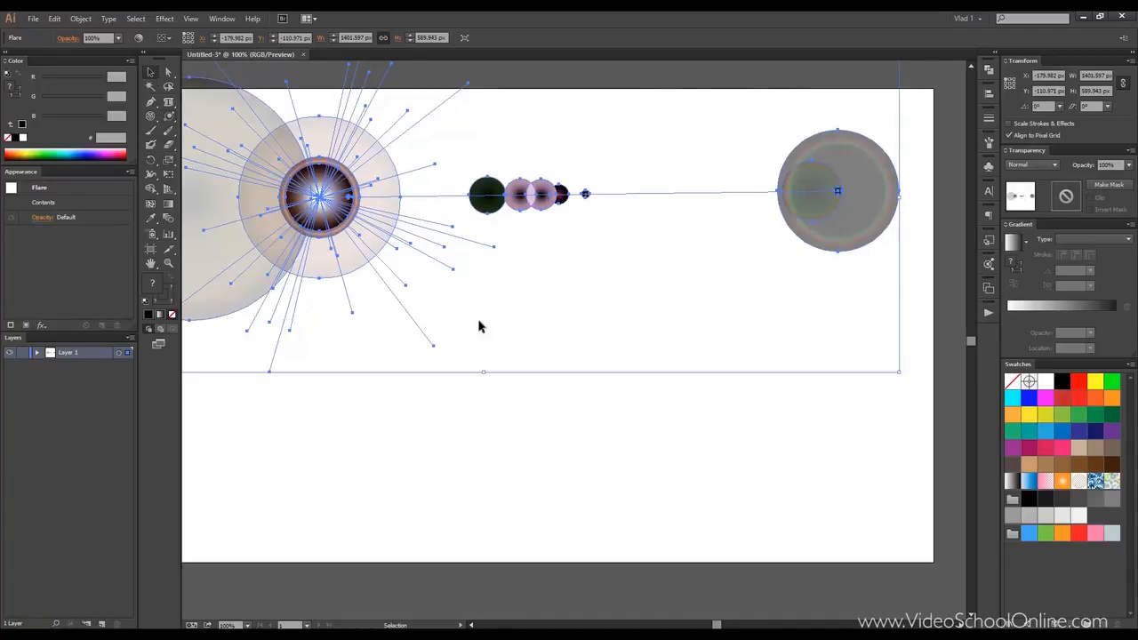
left_click(474, 364)
Move the flare onto the artboard and scale it down proportionally to about 979 px wide and 412 px high.
scroll(434, 320, "down", 2)
scroll(393, 266, "up", 2)
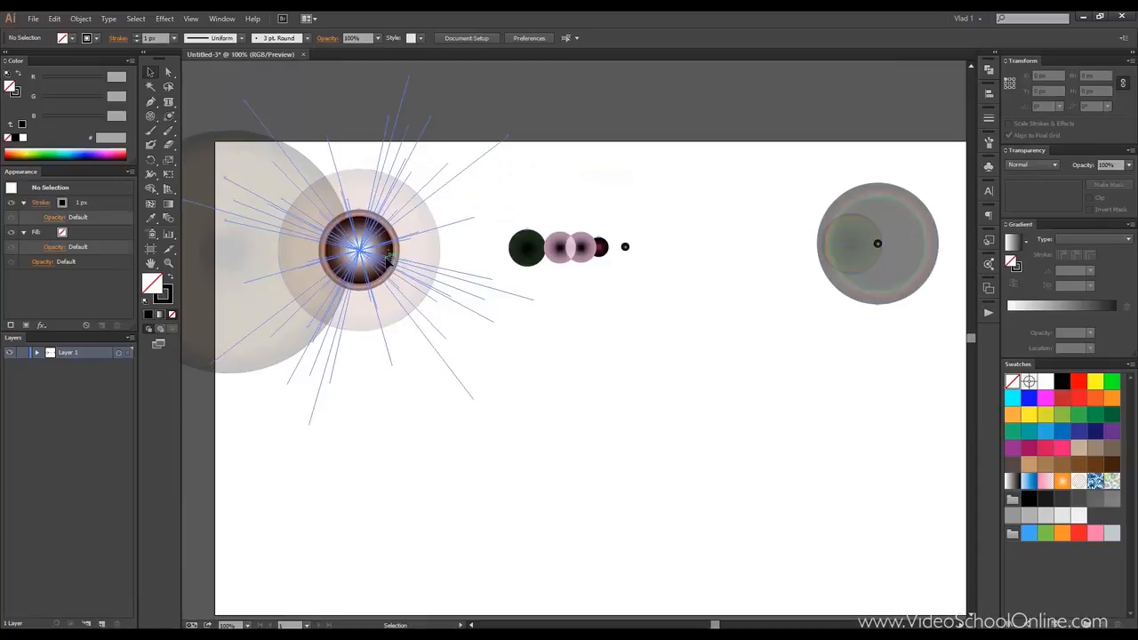
left_click(388, 257)
scroll(402, 271, "down", 1)
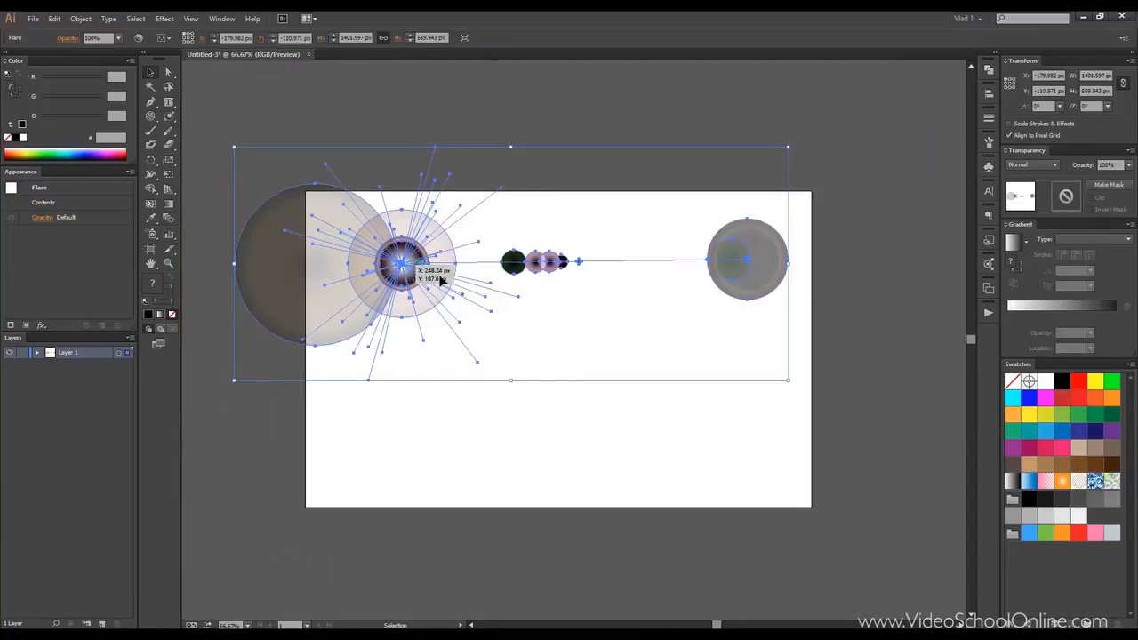
left_click_drag(403, 271, 503, 288)
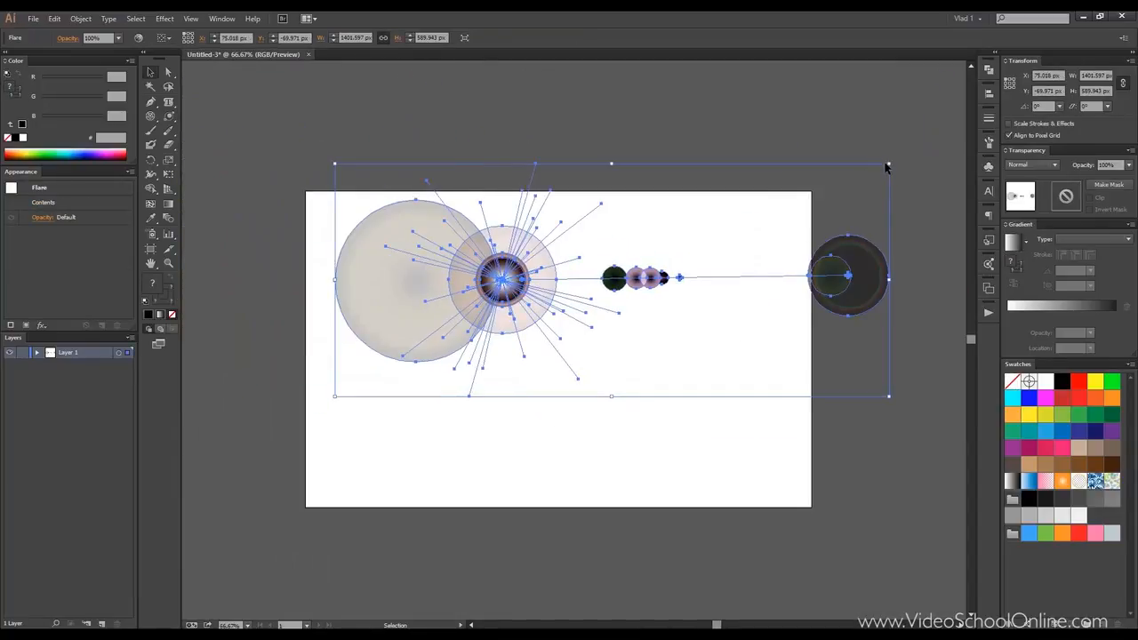
left_click_drag(888, 163, 738, 233)
left_click(528, 270)
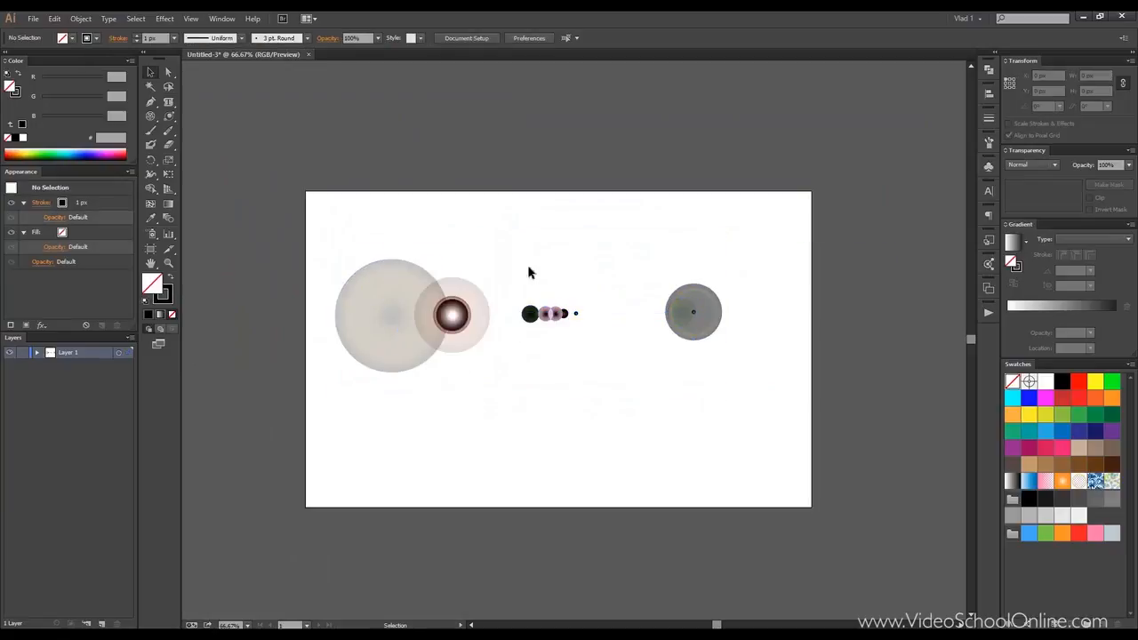
Examine the flare's centre, halo, rays and rings by repeatedly selecting and deselecting it.
scroll(528, 270, "up", 2)
scroll(531, 265, "down", 1)
left_click_drag(533, 261, 534, 188)
left_click(459, 250)
left_click(453, 249)
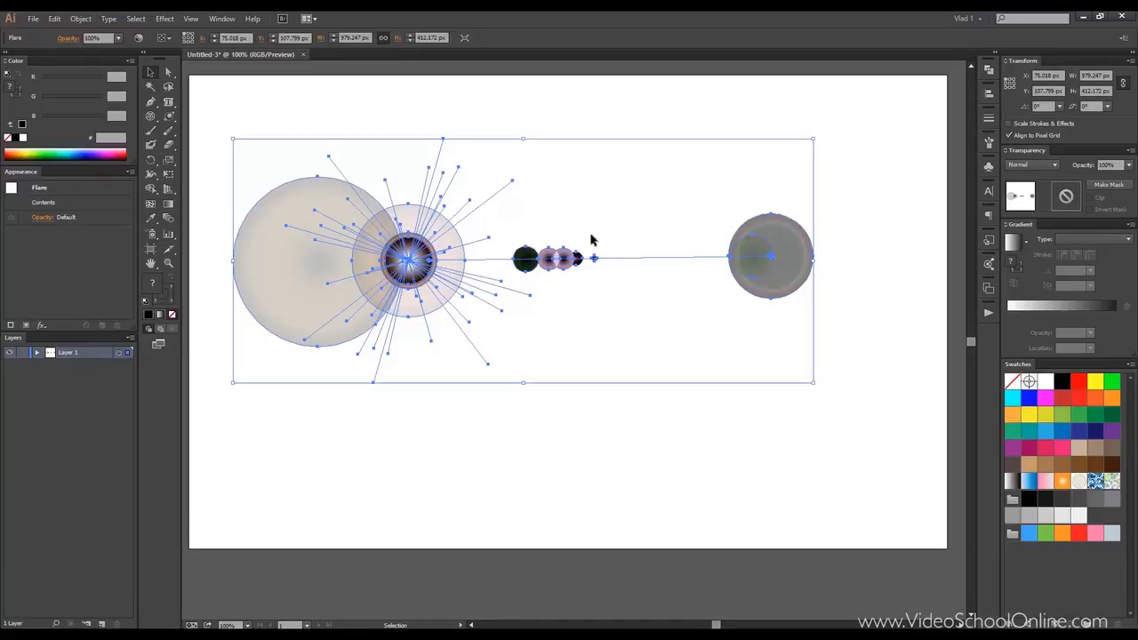
left_click(374, 122)
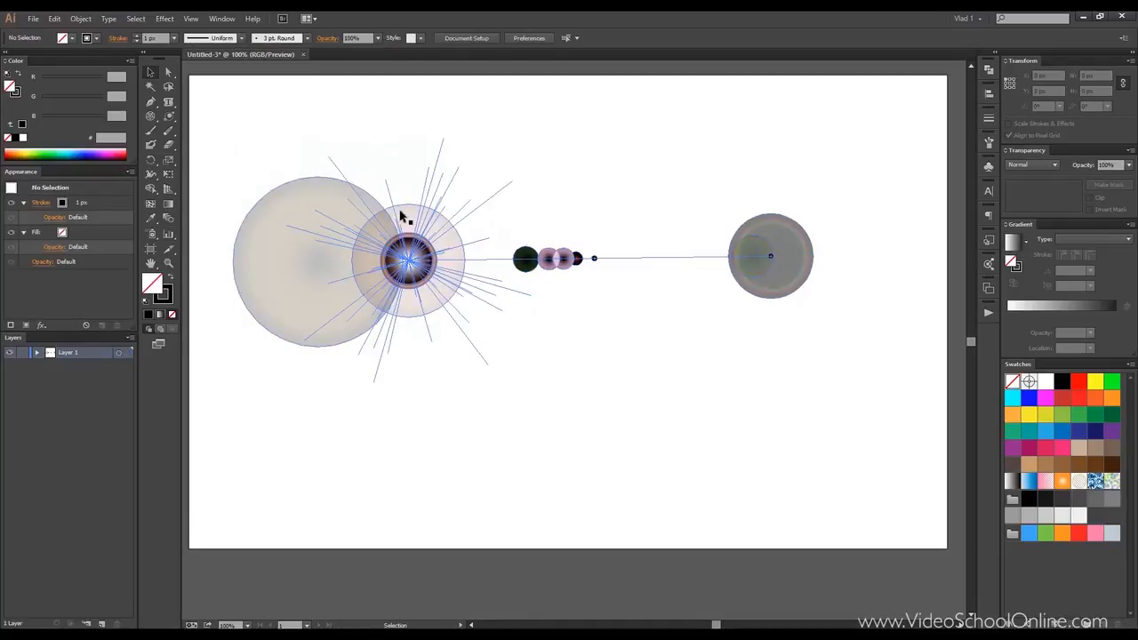
left_click(404, 218)
left_click(413, 124)
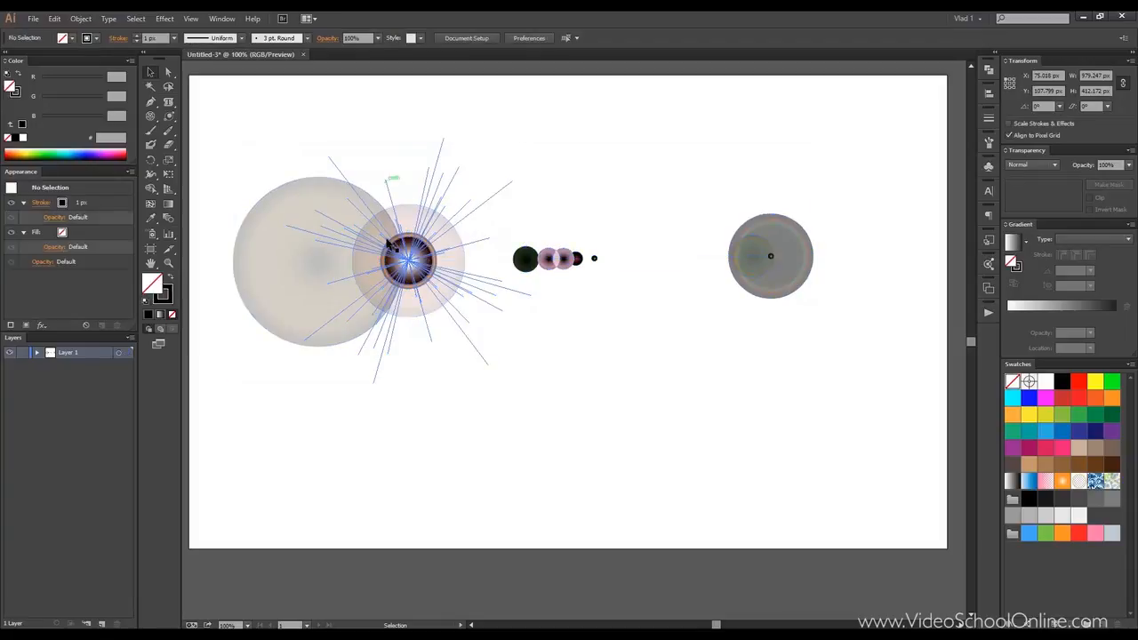
left_click(391, 249)
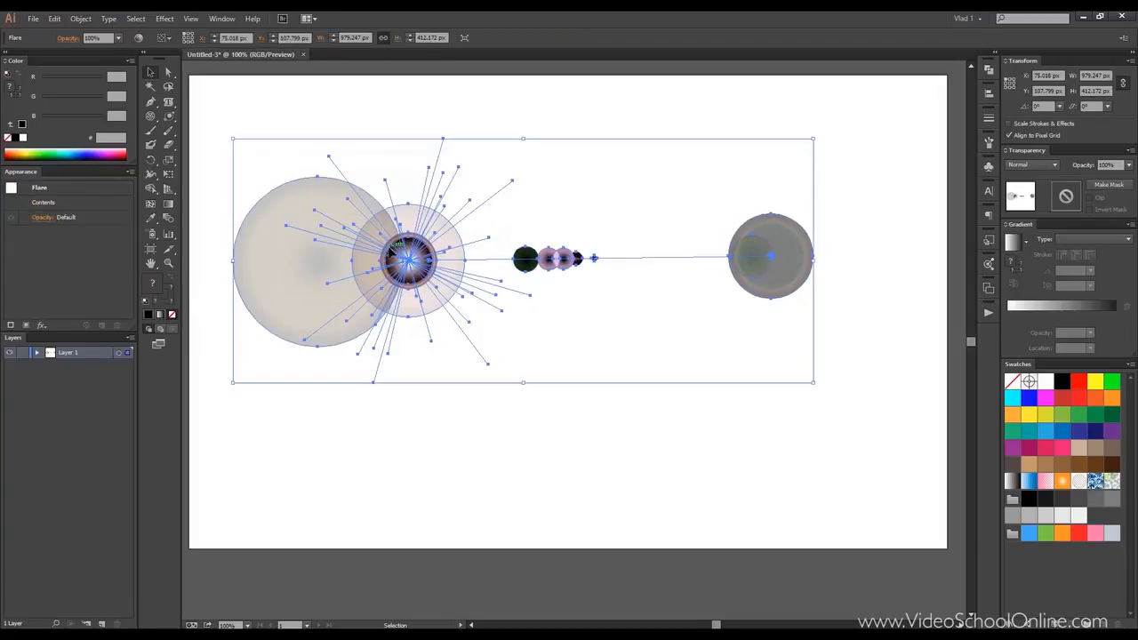
left_click(384, 124)
left_click(430, 249)
left_click(275, 121)
left_click(267, 211)
left_click(221, 122)
left_click(287, 249)
left_click(216, 121)
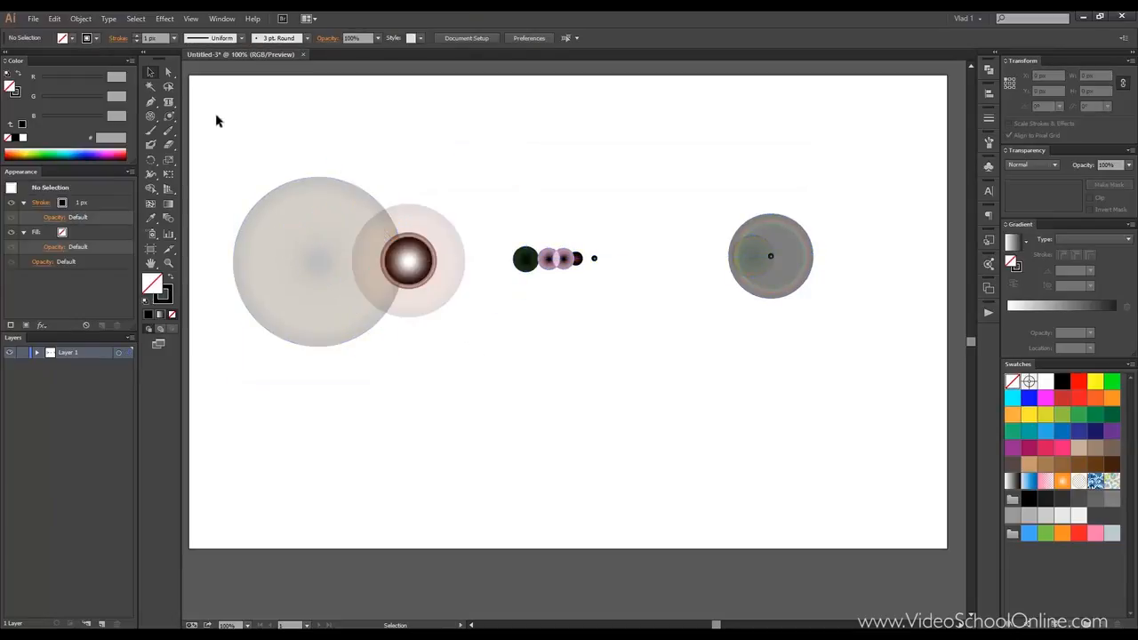
left_click(287, 210)
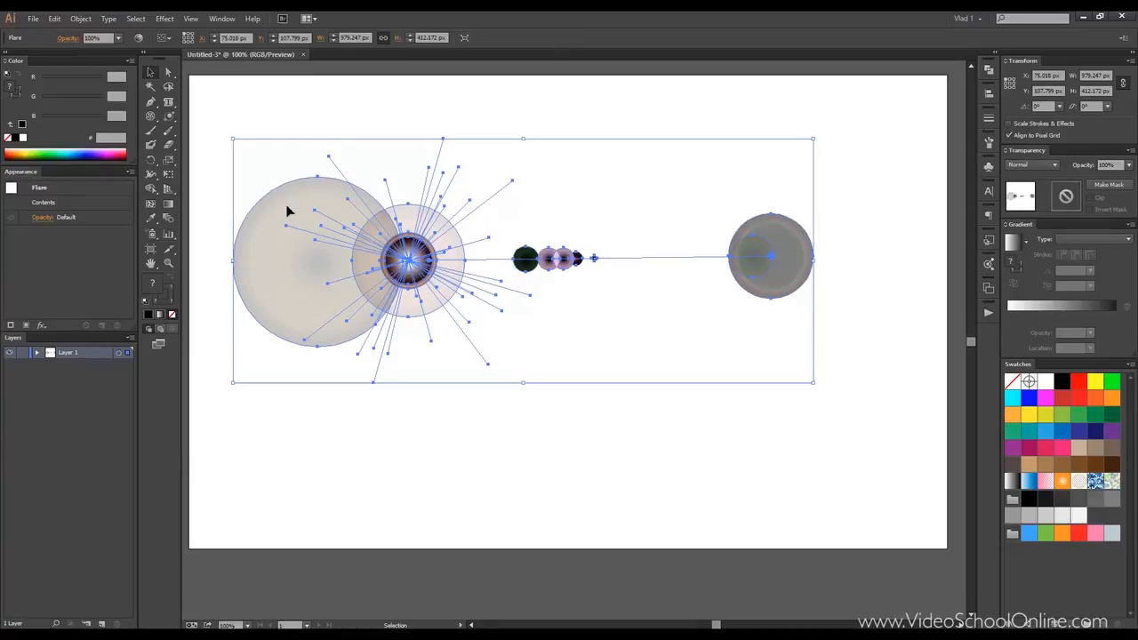
left_click(281, 124)
left_click(312, 196)
left_click(312, 143)
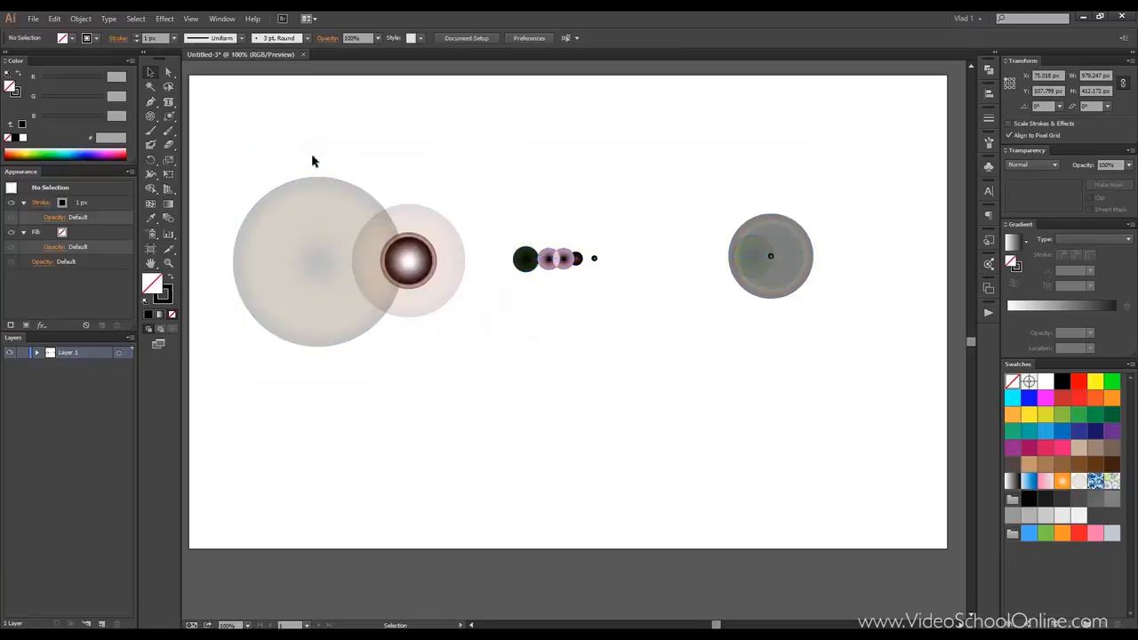
left_click(312, 220)
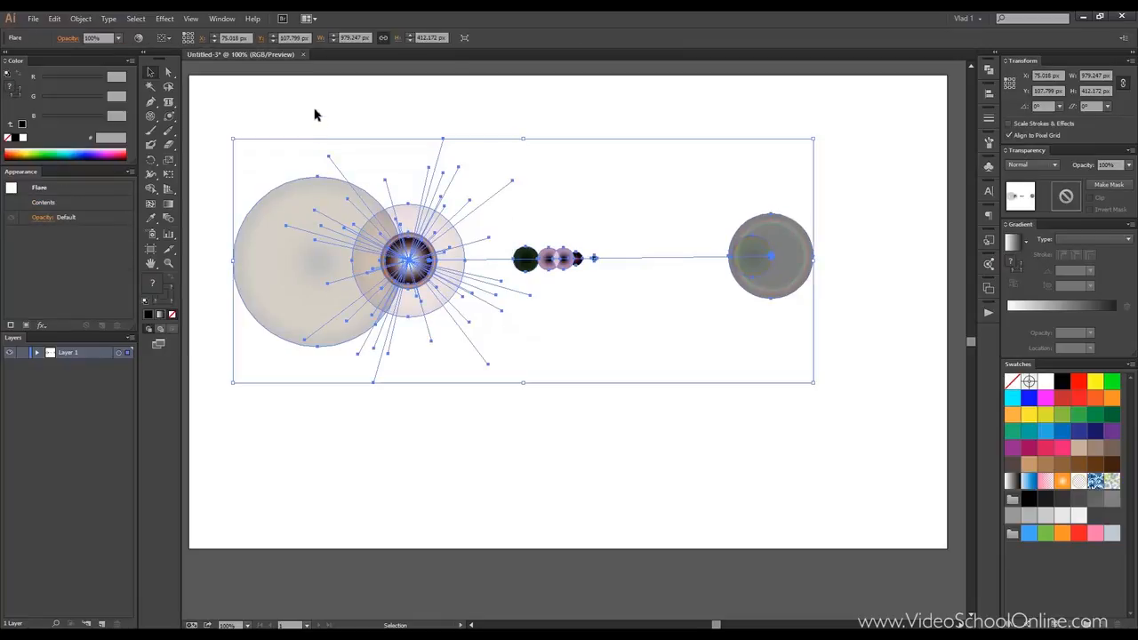
left_click(315, 114)
left_click(320, 185)
left_click(494, 130)
left_click(339, 198)
left_click(484, 118)
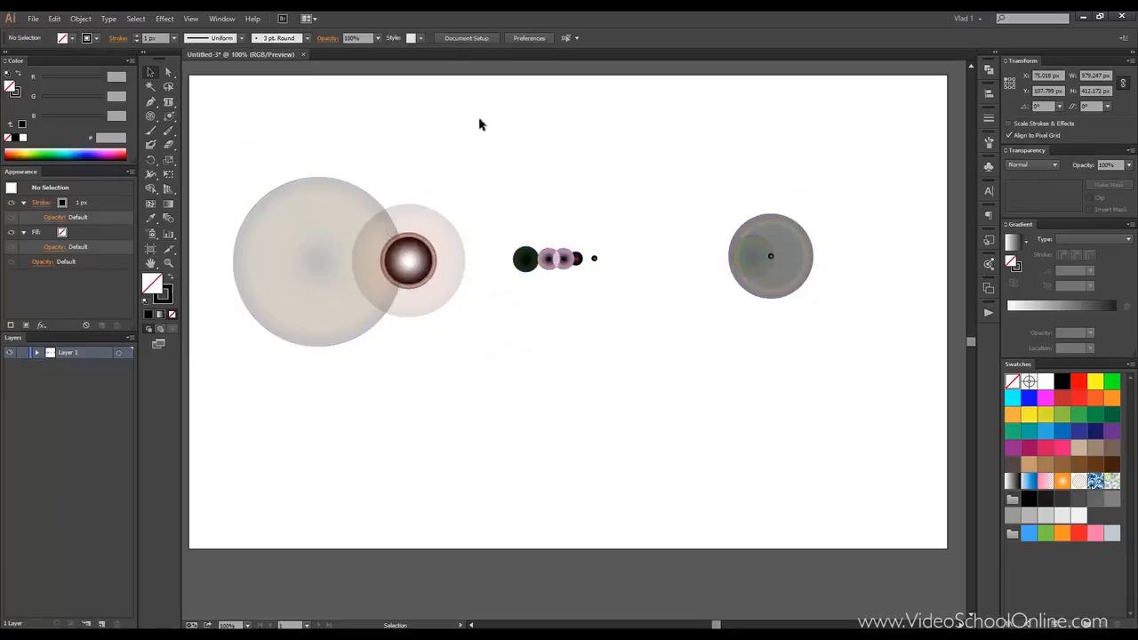
Open the Flare Tool options for the selected flare with preview and set the rings' direction to 99°.
left_click_drag(313, 218, 333, 238)
left_click(331, 236)
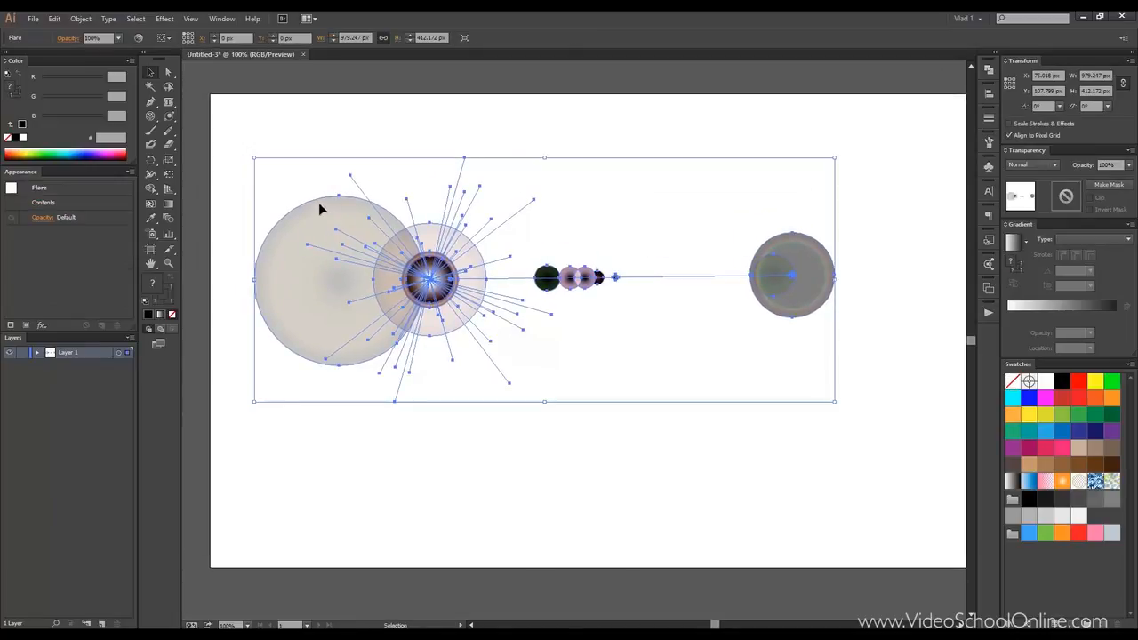
double_click(169, 119)
left_click_drag(537, 211, 745, 132)
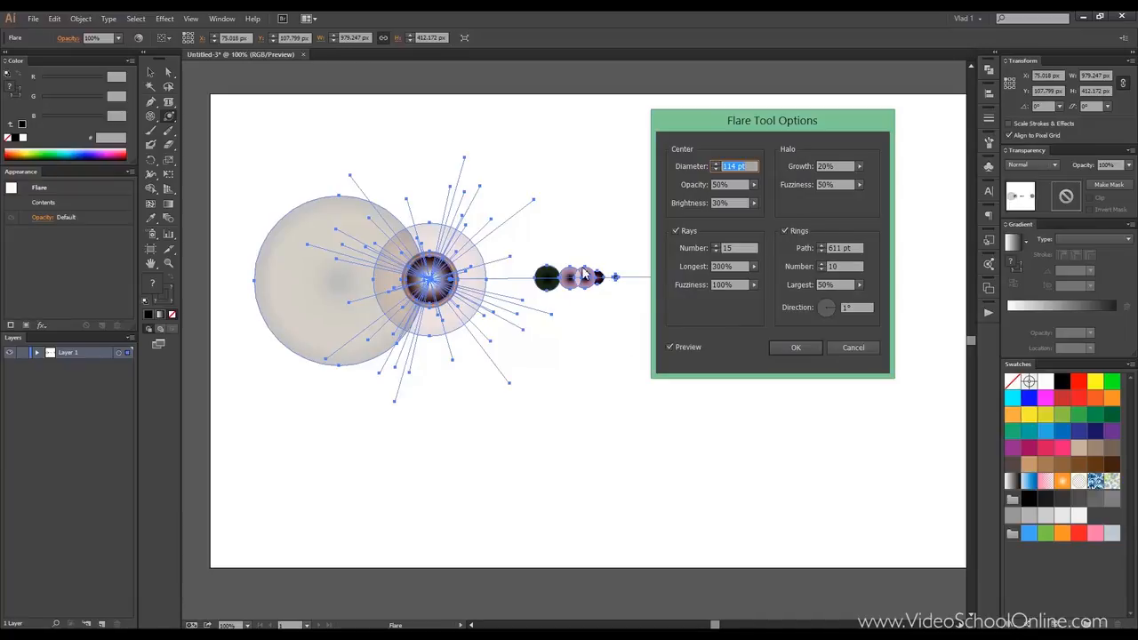
left_click_drag(680, 121, 310, 151)
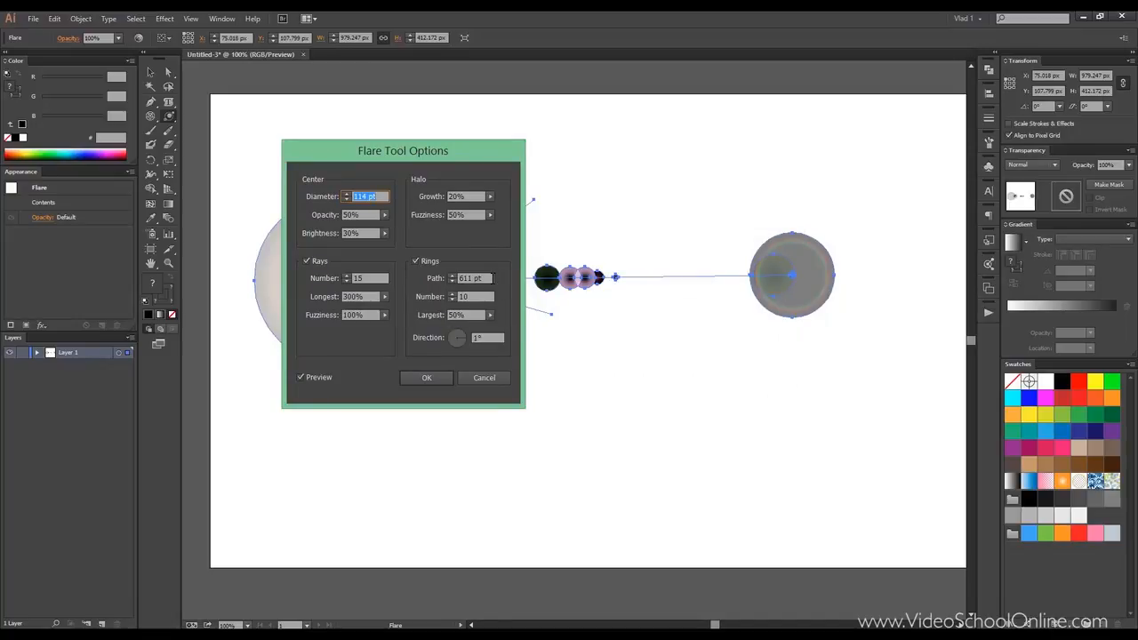
left_click(459, 336)
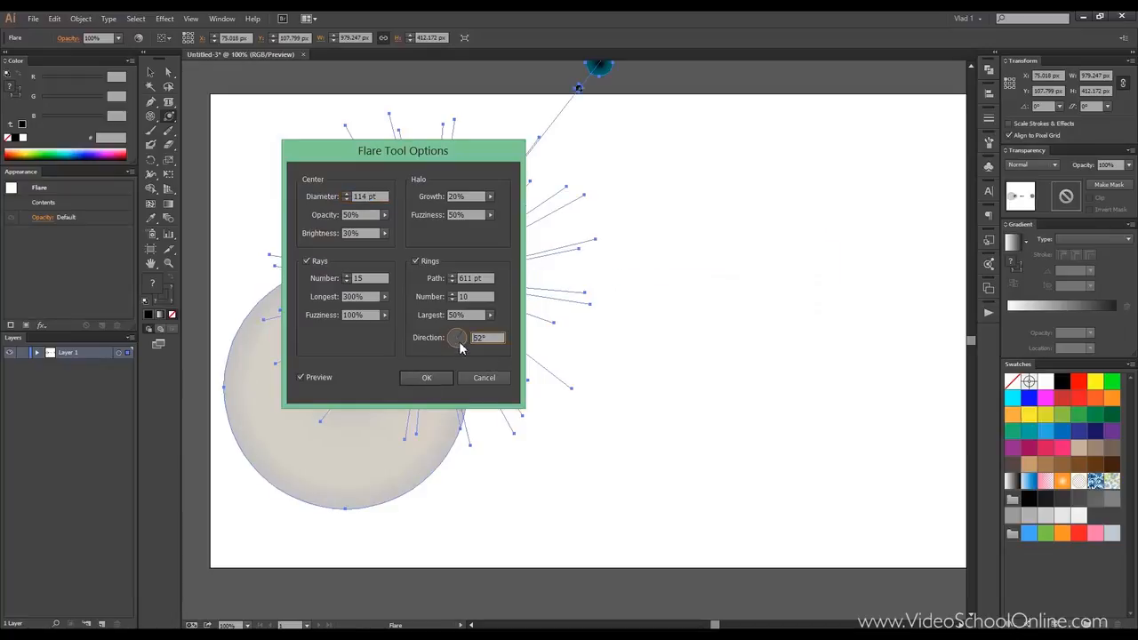
left_click(457, 344)
left_click(456, 332)
Keep the flare visible beside its options and set the centre's opacity to 31% and brightness to 35%.
left_click_drag(439, 148, 881, 104)
left_click(828, 170)
left_click(799, 186)
left_click(827, 171)
left_click_drag(799, 181, 784, 176)
left_click(828, 190)
mouse_move(789, 196)
left_mouse_down()
mouse_move(797, 199)
mouse_move(786, 201)
left_mouse_up()
Set the flare's number of rays to 12 and its longest ray to 206%.
left_click(790, 238)
left_click(789, 238)
left_click(789, 237)
left_click(789, 238)
left_click(789, 238)
left_click(790, 237)
left_click(789, 238)
left_click(788, 231)
left_click(788, 231)
left_click(789, 232)
left_click(788, 231)
left_click(788, 231)
left_click(789, 231)
left_click(789, 231)
left_click(789, 231)
left_click(788, 231)
left_click(789, 231)
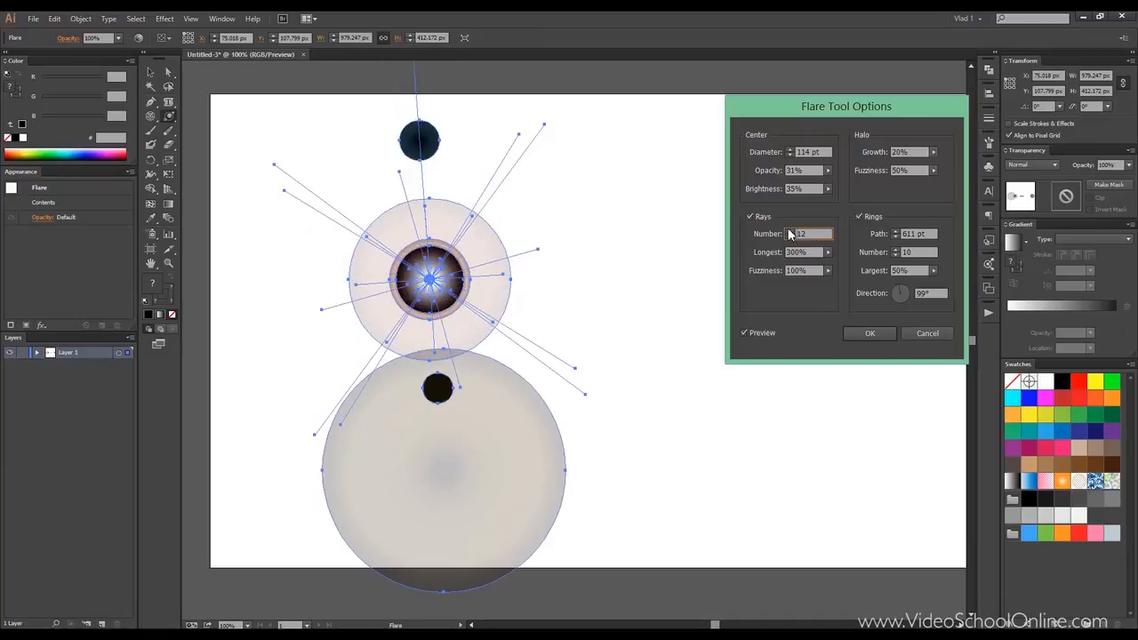
left_click(827, 251)
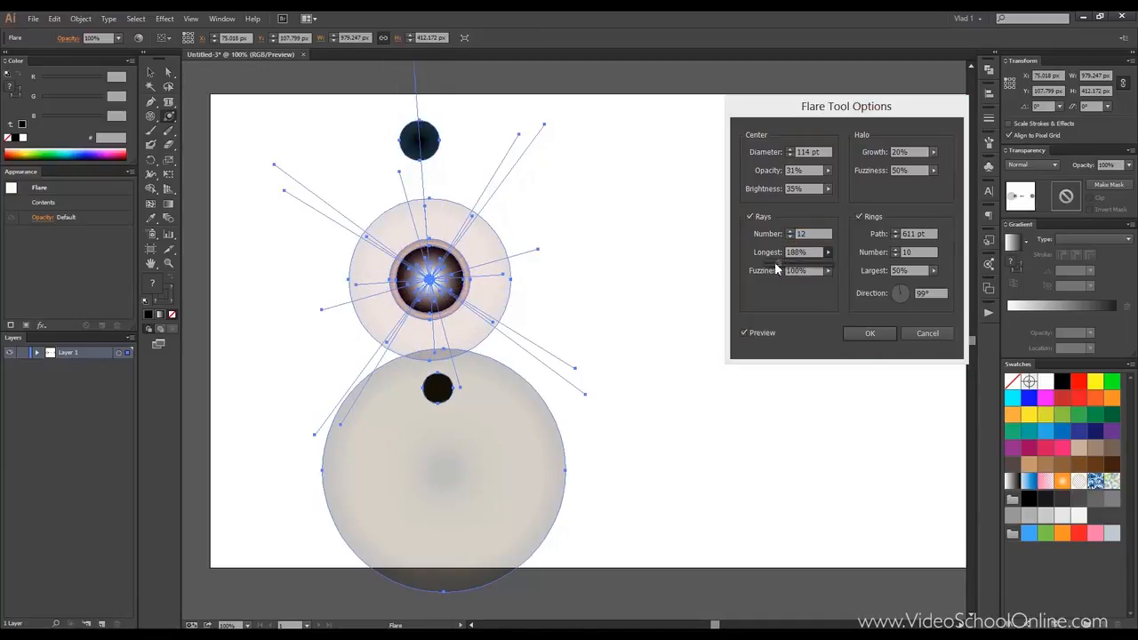
left_click_drag(774, 261, 783, 269)
Set the flare's halo growth to 40% and halo fuzziness to 77%.
left_click(933, 152)
left_click_drag(884, 173, 924, 178)
left_click(932, 169)
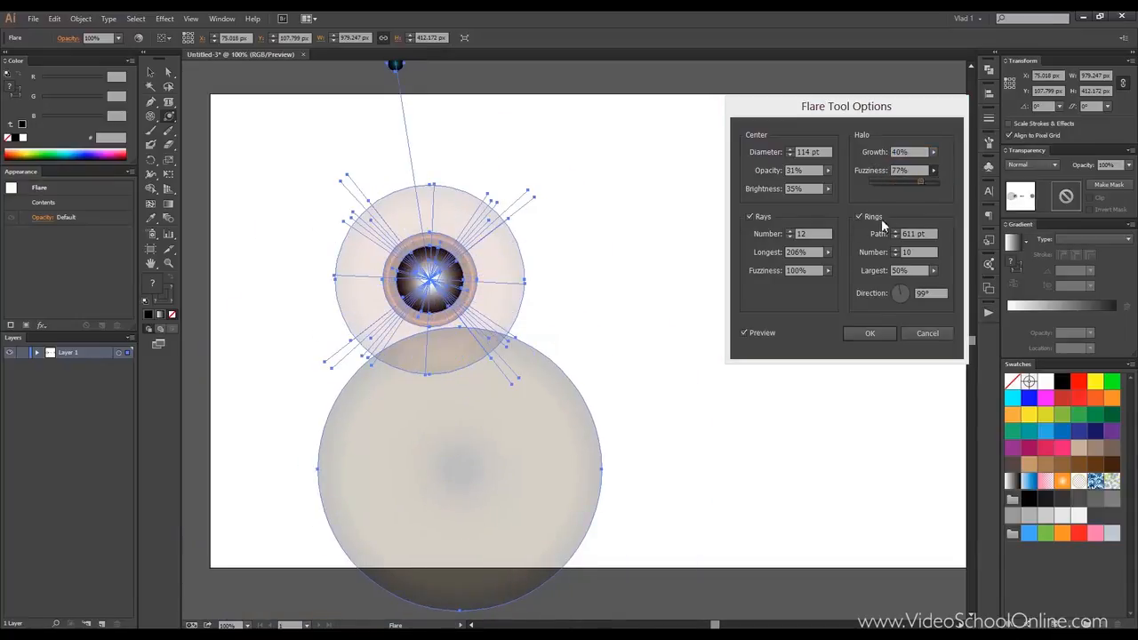
left_click(922, 205)
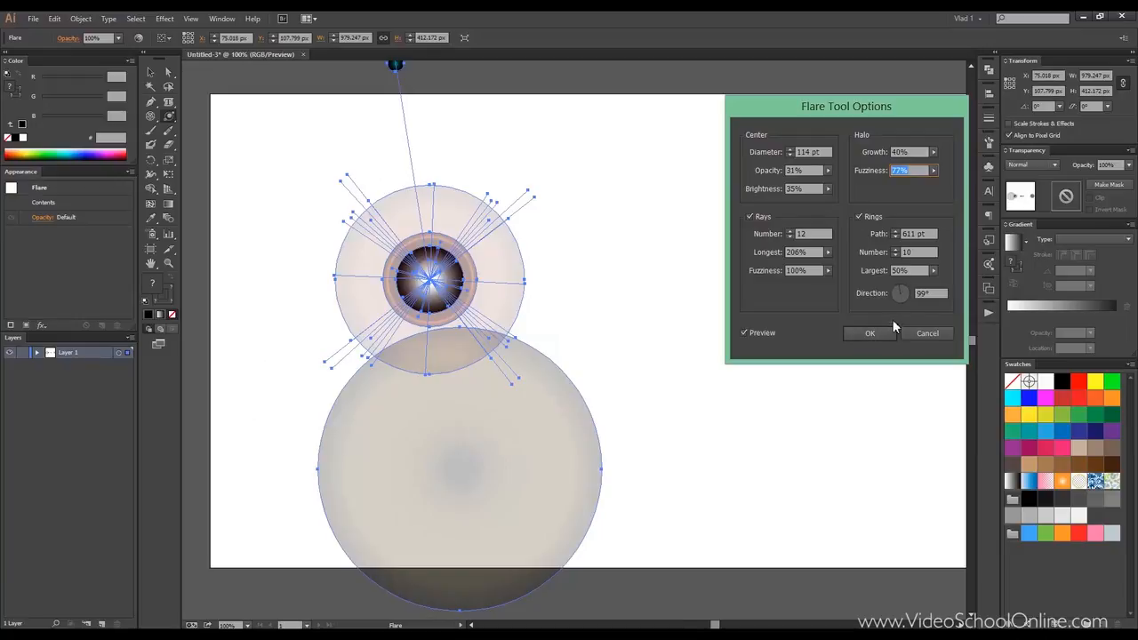
Set the flare's number of rings to 18 and apply the flare options.
left_click(895, 249)
left_click(895, 249)
left_click(895, 249)
left_click(895, 249)
left_click(895, 249)
left_click(895, 249)
left_click(895, 249)
left_click(895, 249)
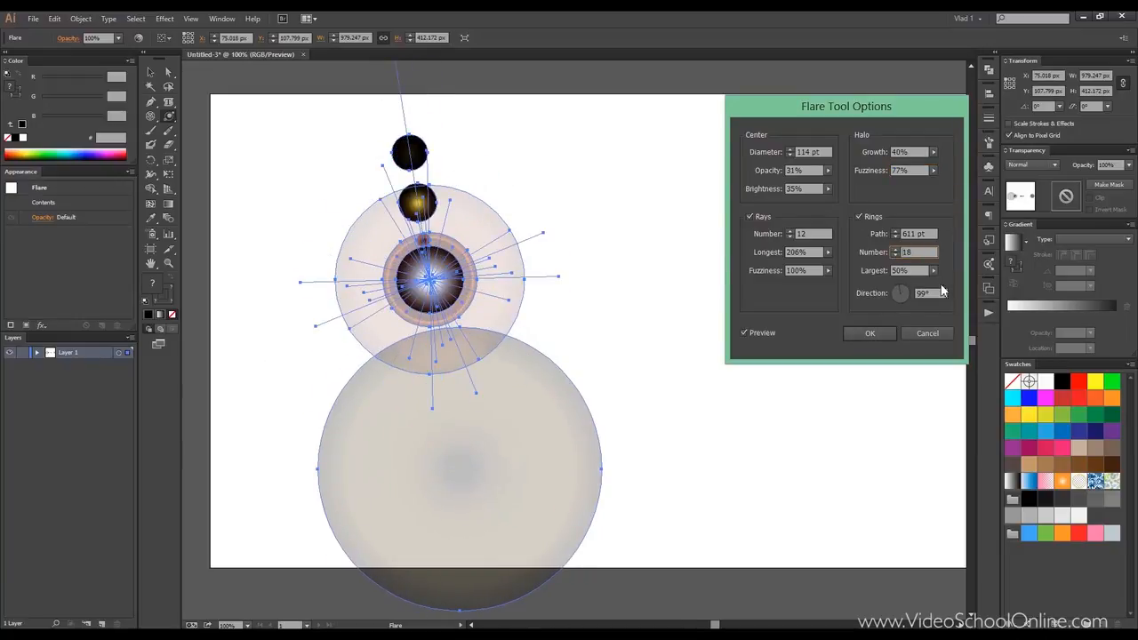
left_click(871, 333)
Select the whole modified flare and delete it from the artboard.
left_click(149, 73)
left_click(652, 157)
left_click(502, 277)
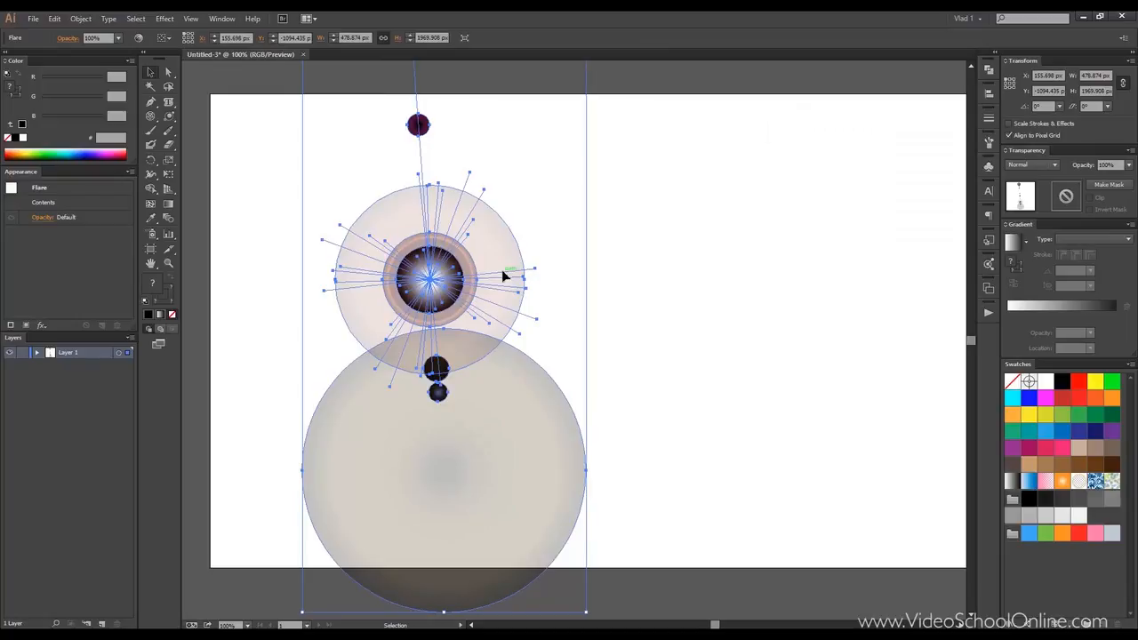
key("Delete")
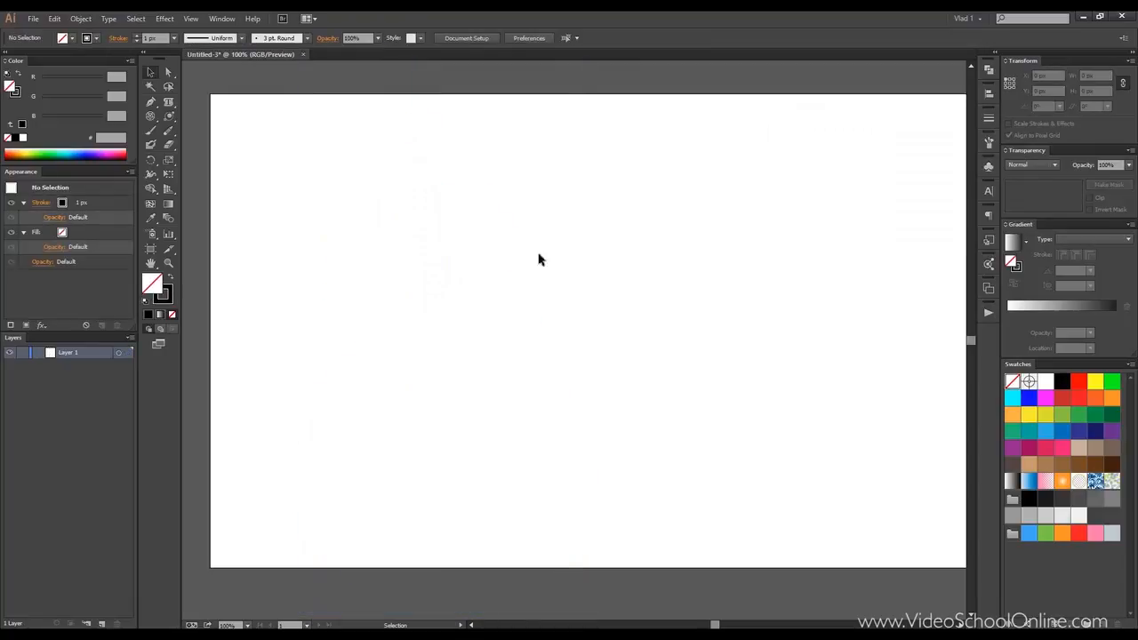